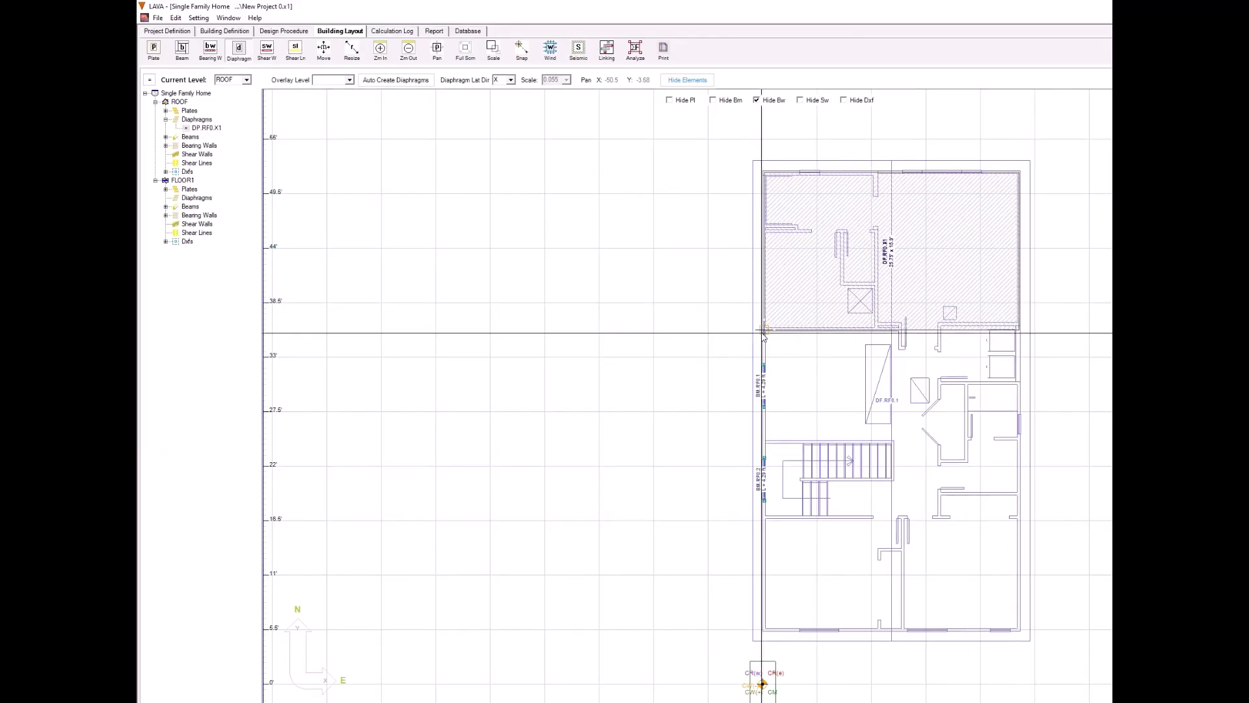
Step: Draw an X-direction roof diaphragm about 26 by 30 ft over the southern area and a Y-direction one about 26 by 46 ft over the whole plan
drag(763, 333, 1020, 630)
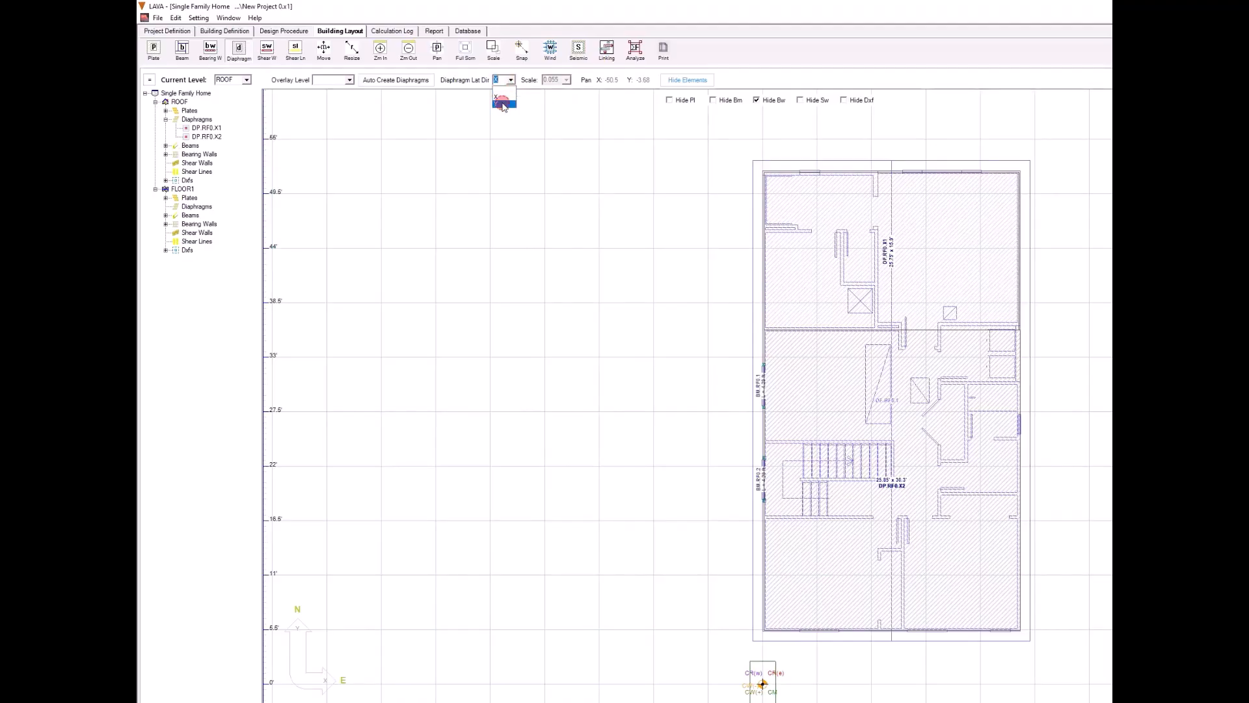
click(503, 104)
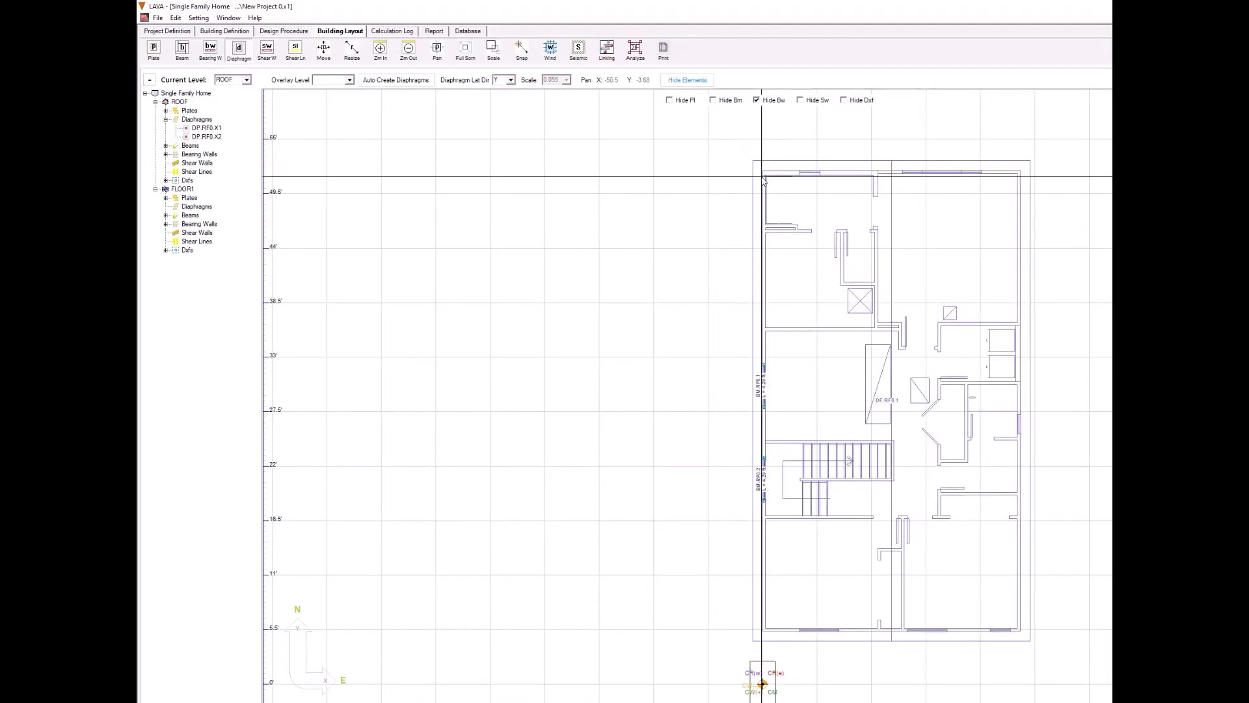
mouse_move(764, 173)
mouse_down()
mouse_move(998, 549)
mouse_move(1019, 630)
mouse_up()
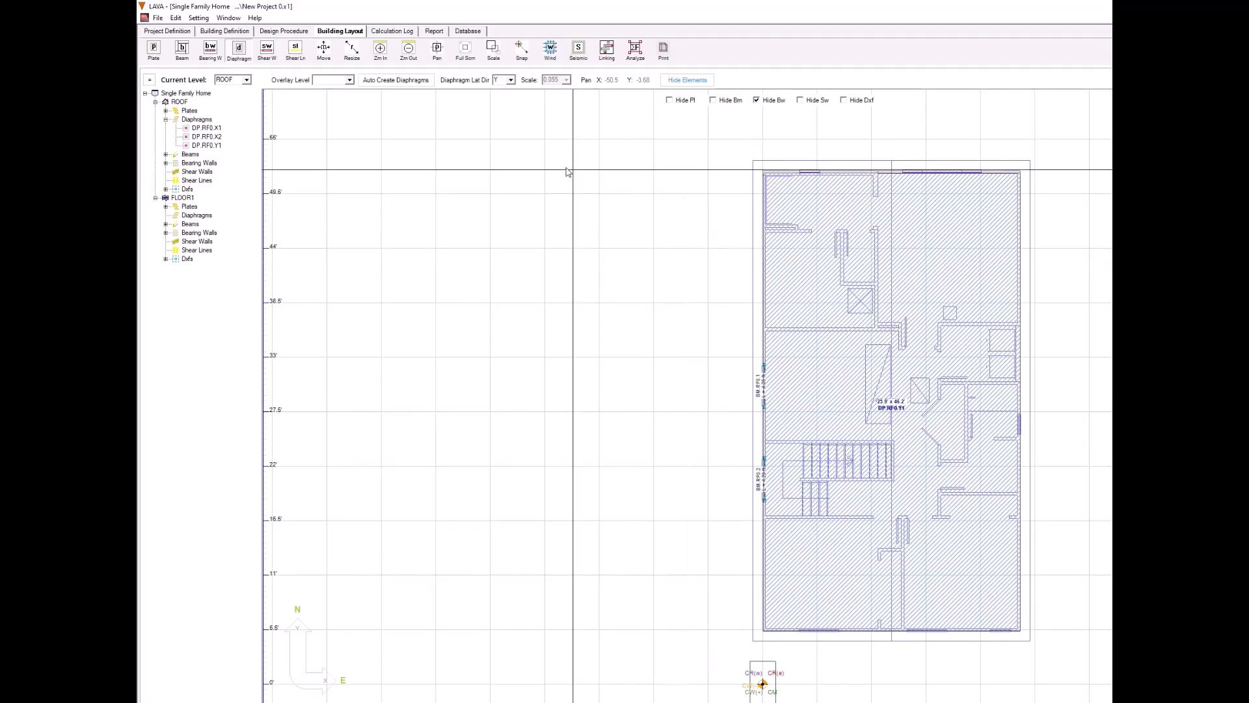
Step: Draw a roof shear wall eastward along the north exterior wall from the northwest corner and set its length to 12 ft
click(268, 49)
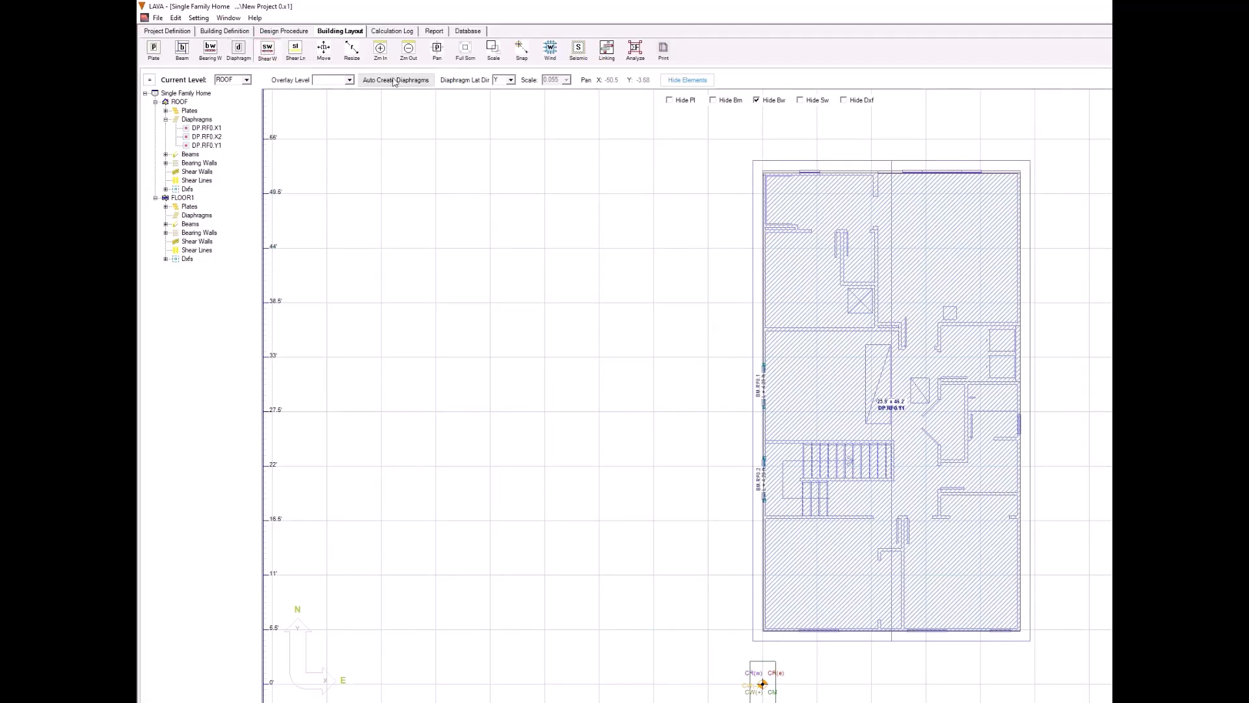
click(763, 172)
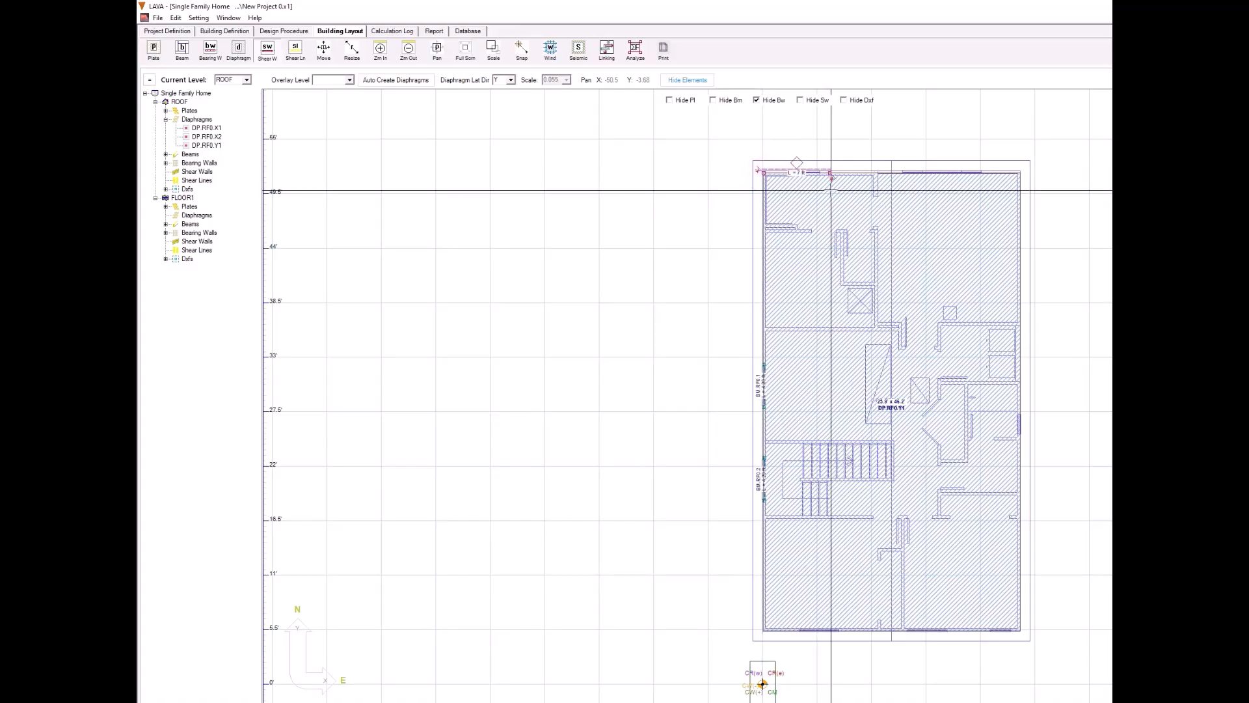
click(882, 191)
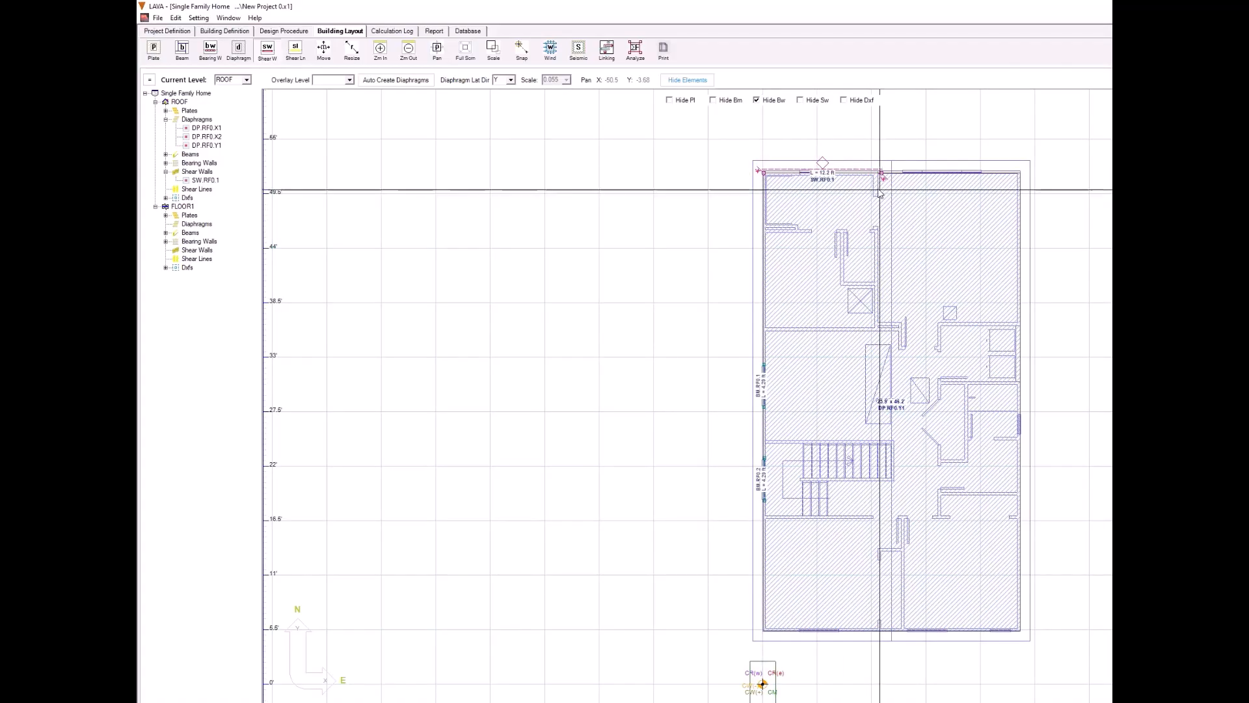
click(864, 176)
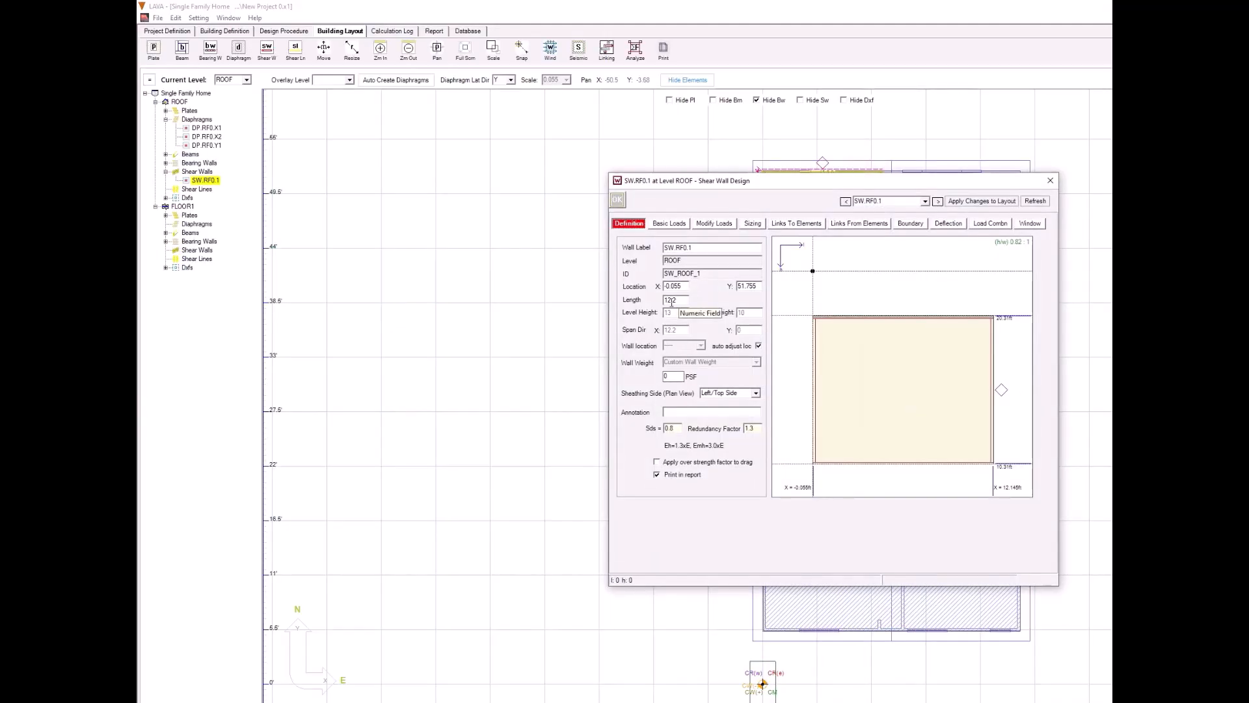
key(BackSpace)
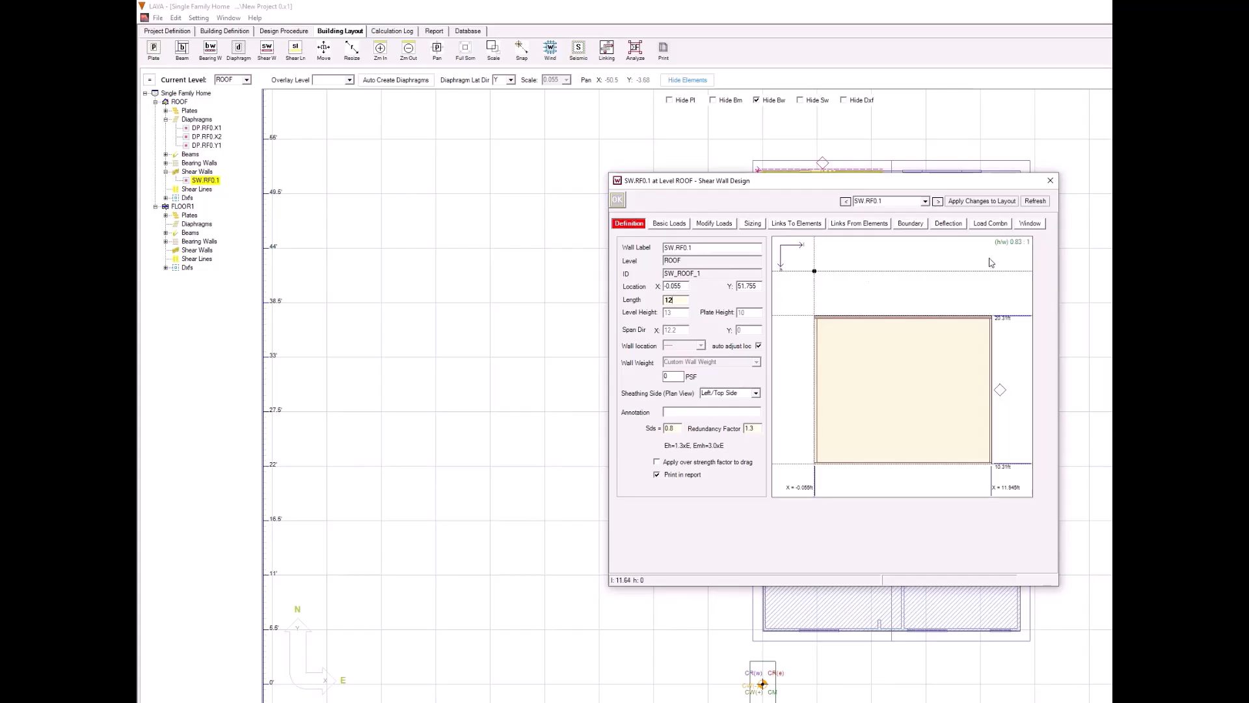
Step: Add a window opening to the north shear wall at l 4 and h 4.44, with height 4 and width 2.5, and apply it to the layout
click(1026, 224)
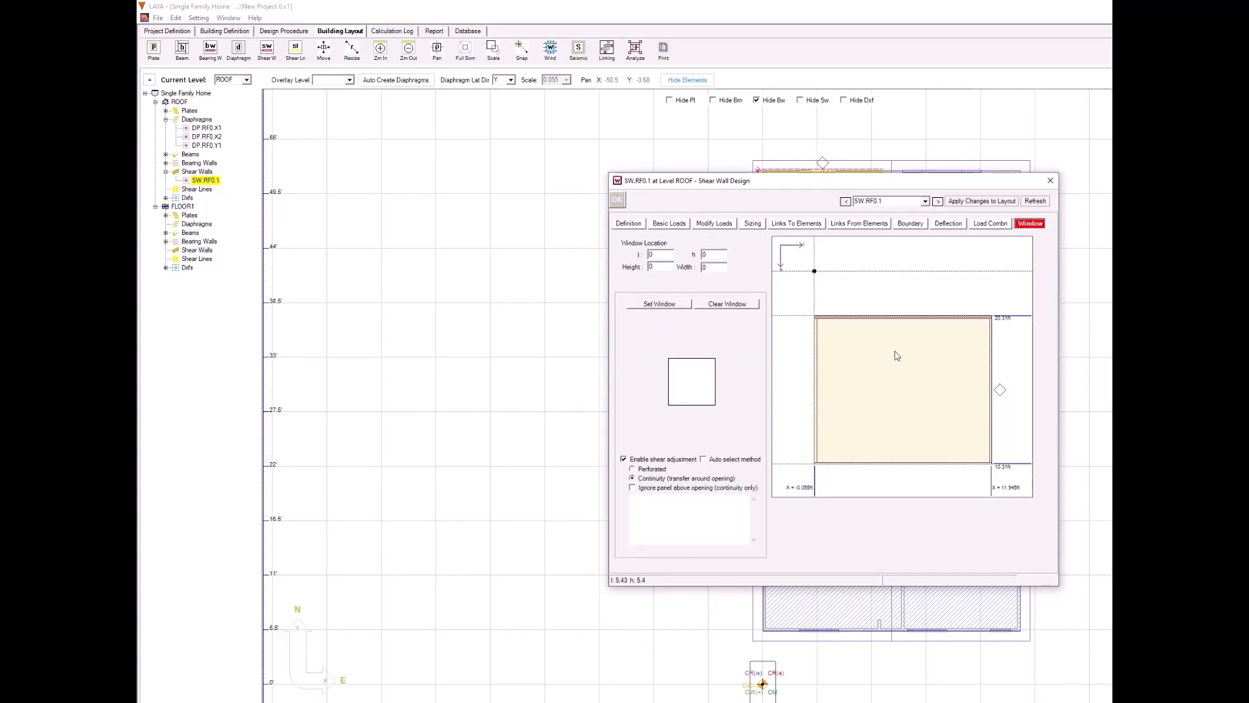
drag(873, 341, 932, 421)
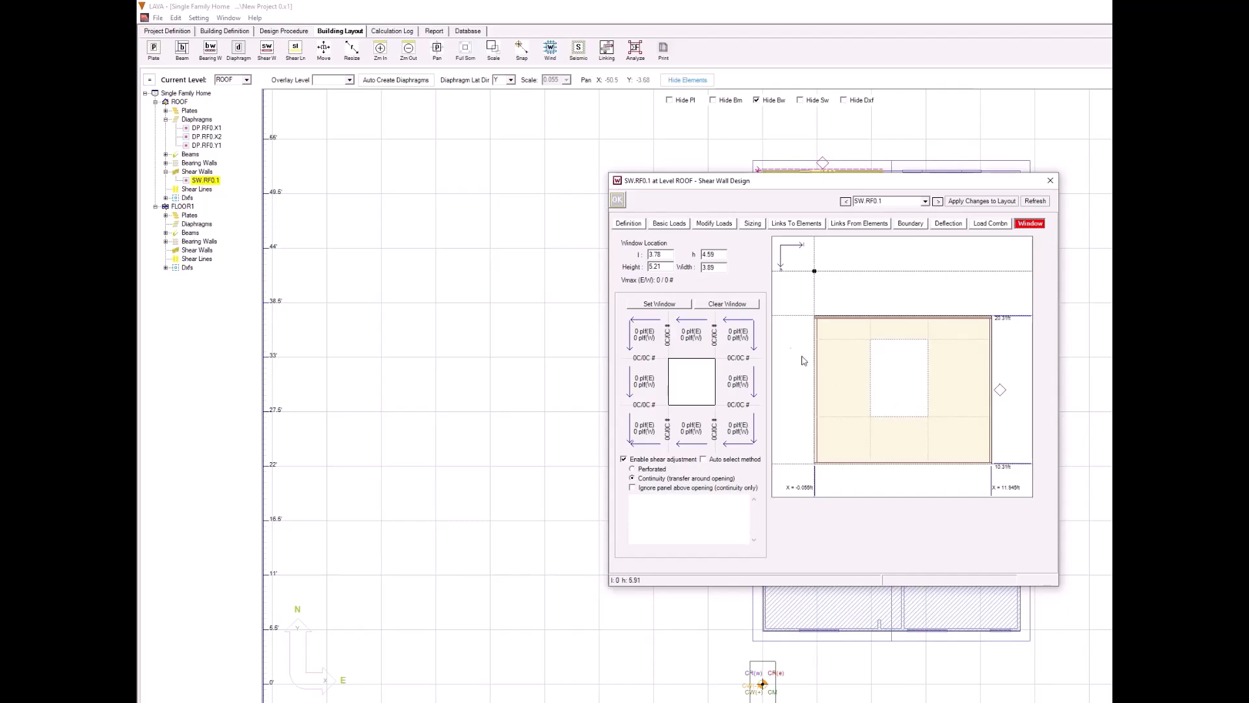
double_click(662, 253)
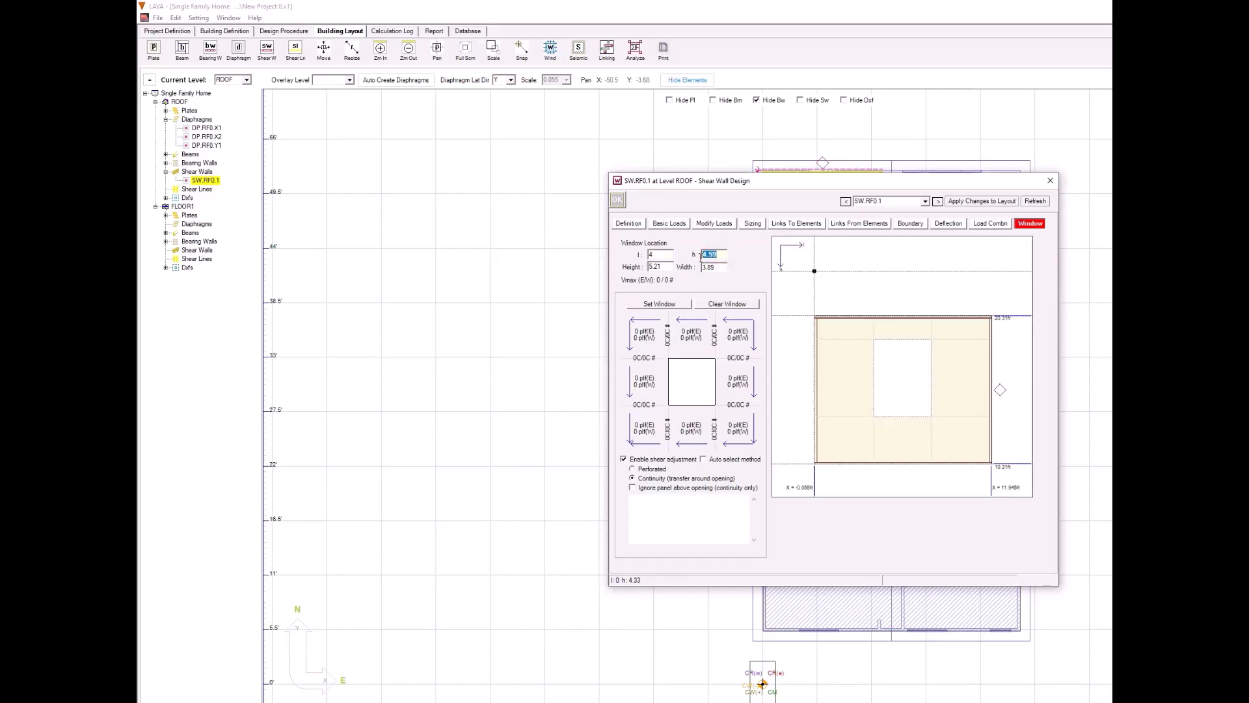
text(44)
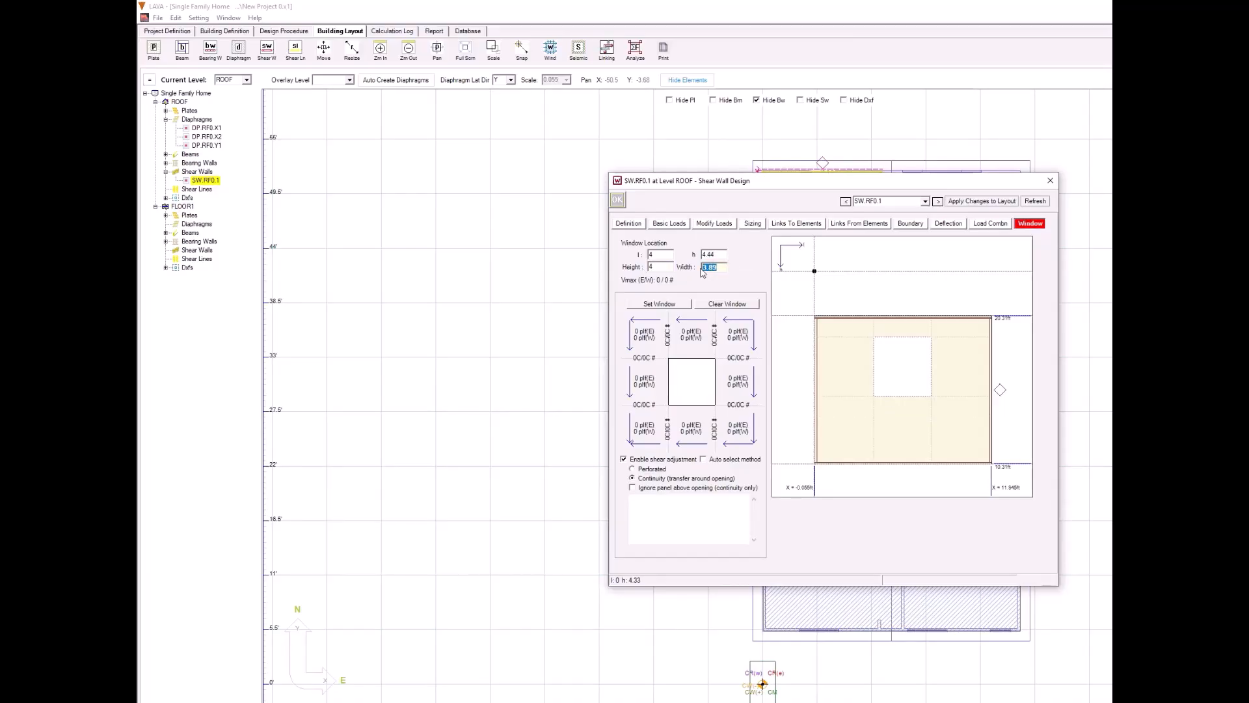
text(2.5)
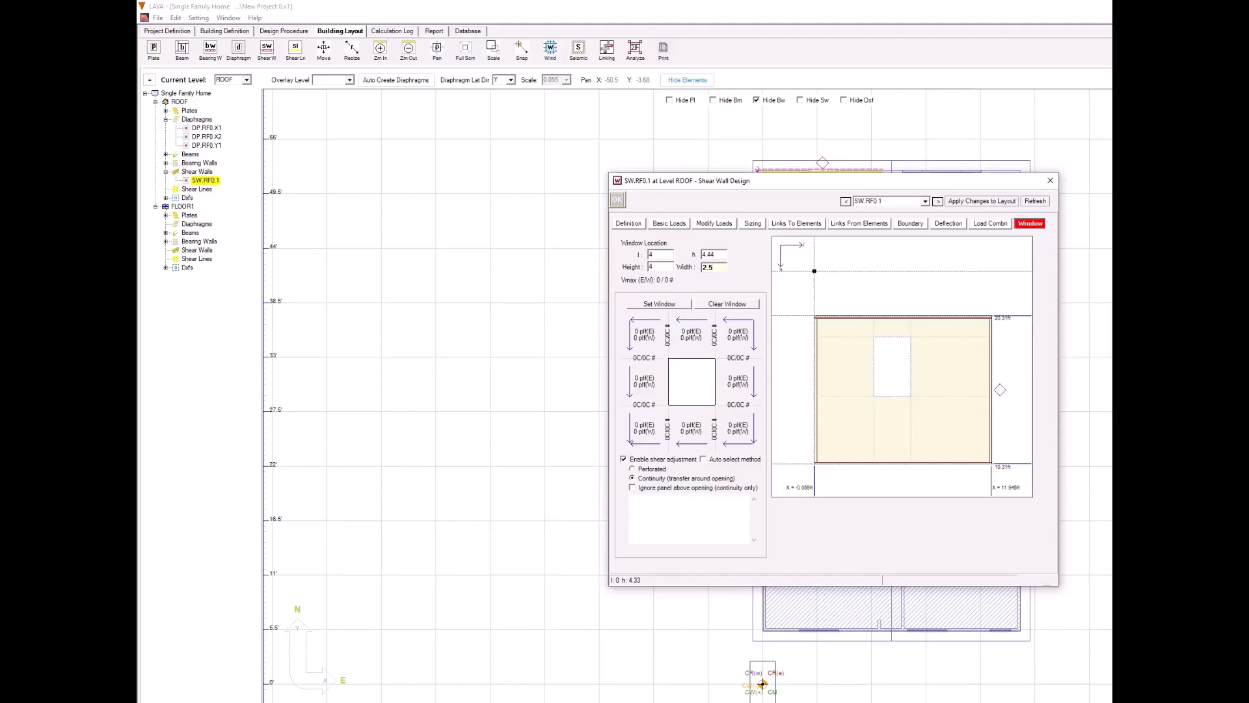
click(957, 203)
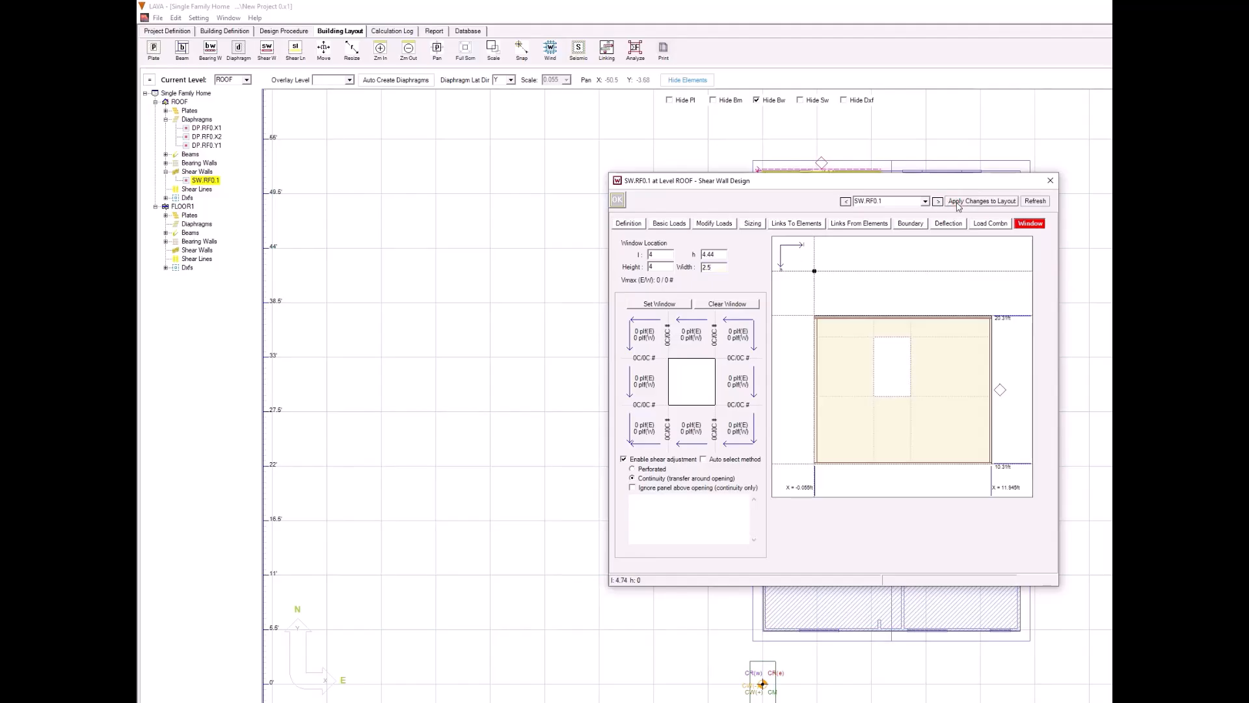
click(618, 200)
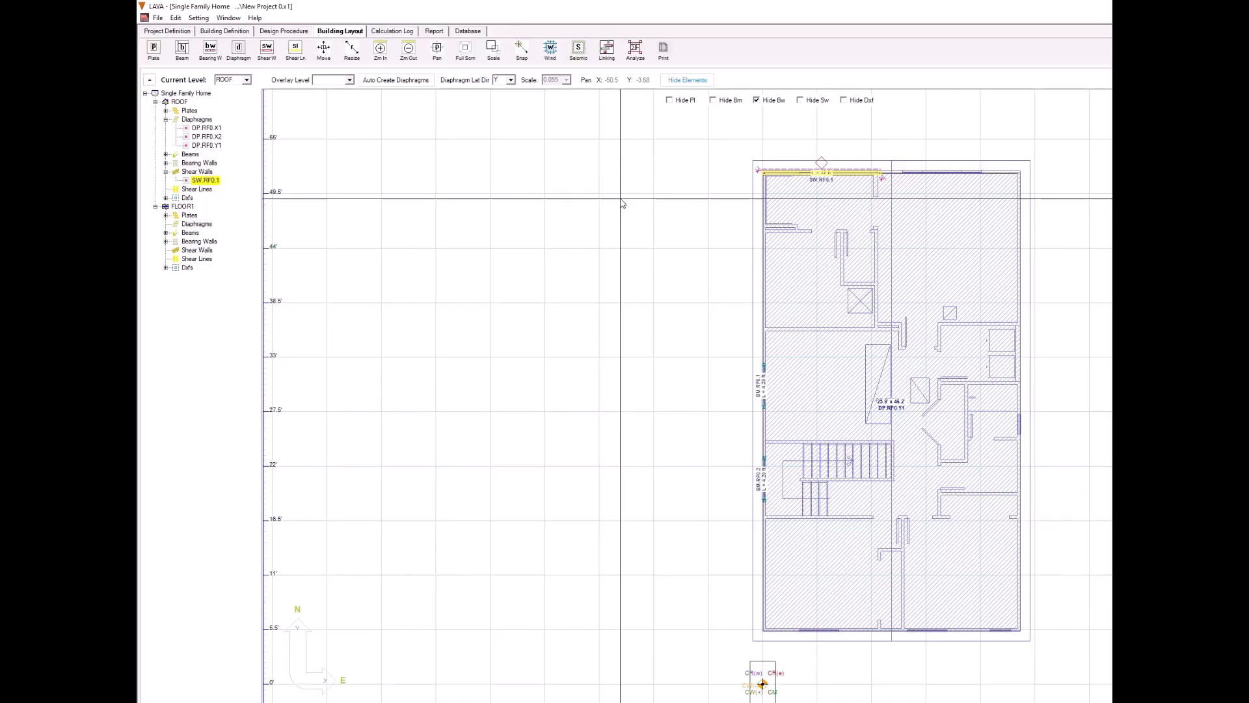
Step: Copy the north shear wall onto the south exterior wall at its west end
right_click(771, 173)
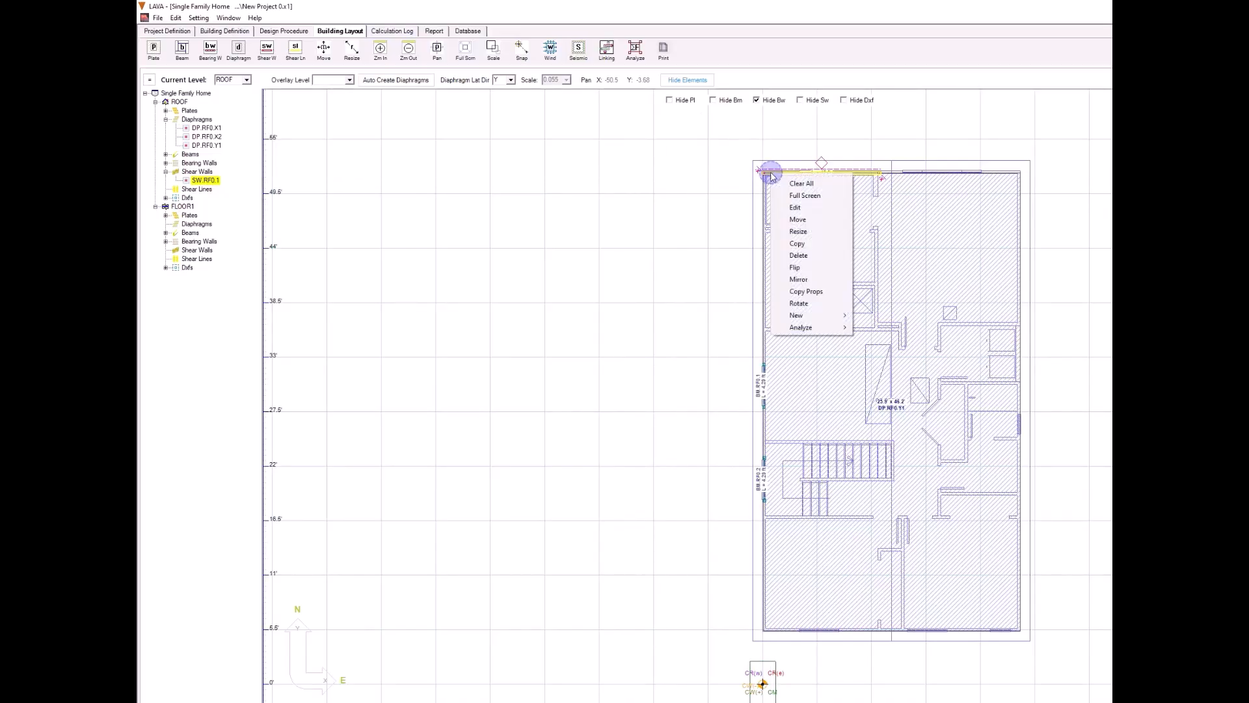
click(797, 243)
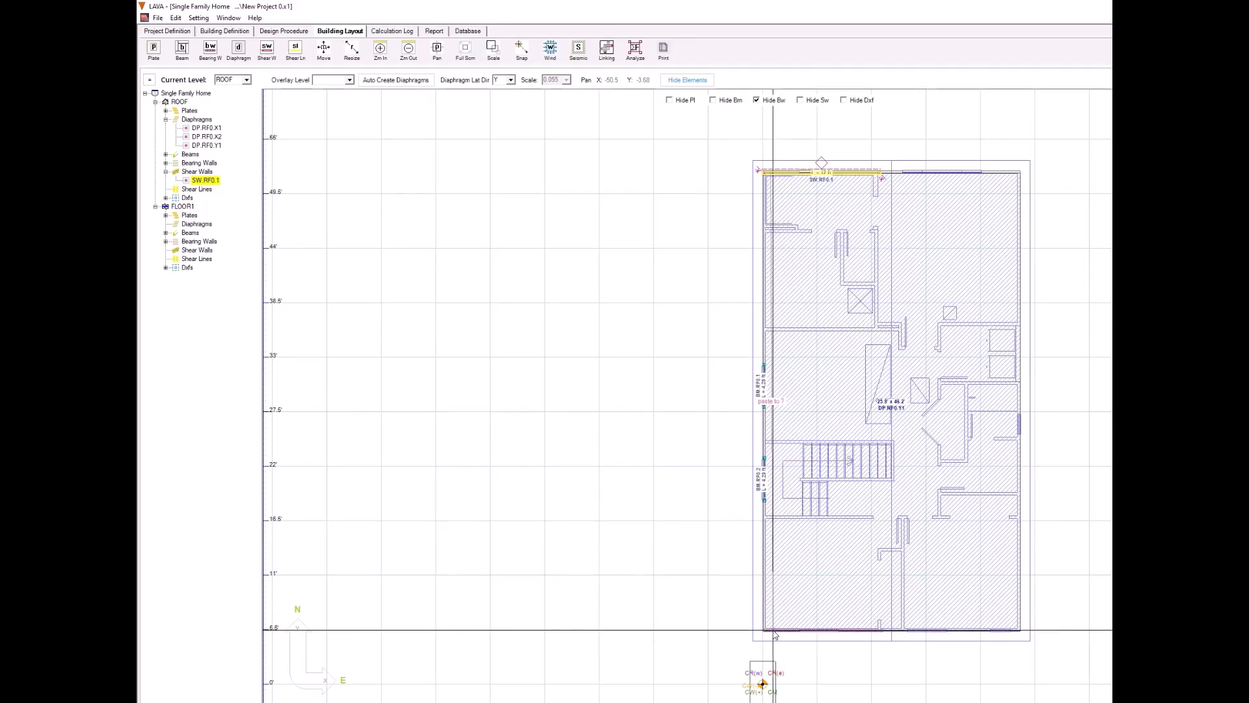
right_click(772, 632)
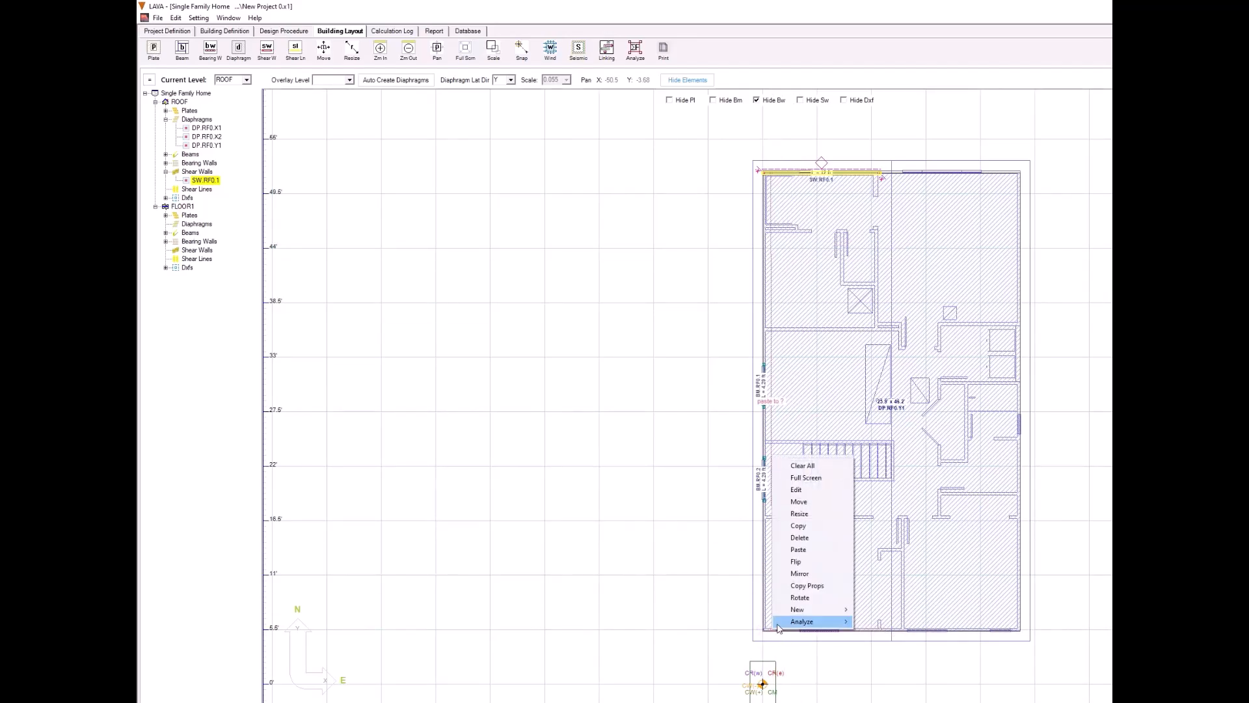
click(811, 554)
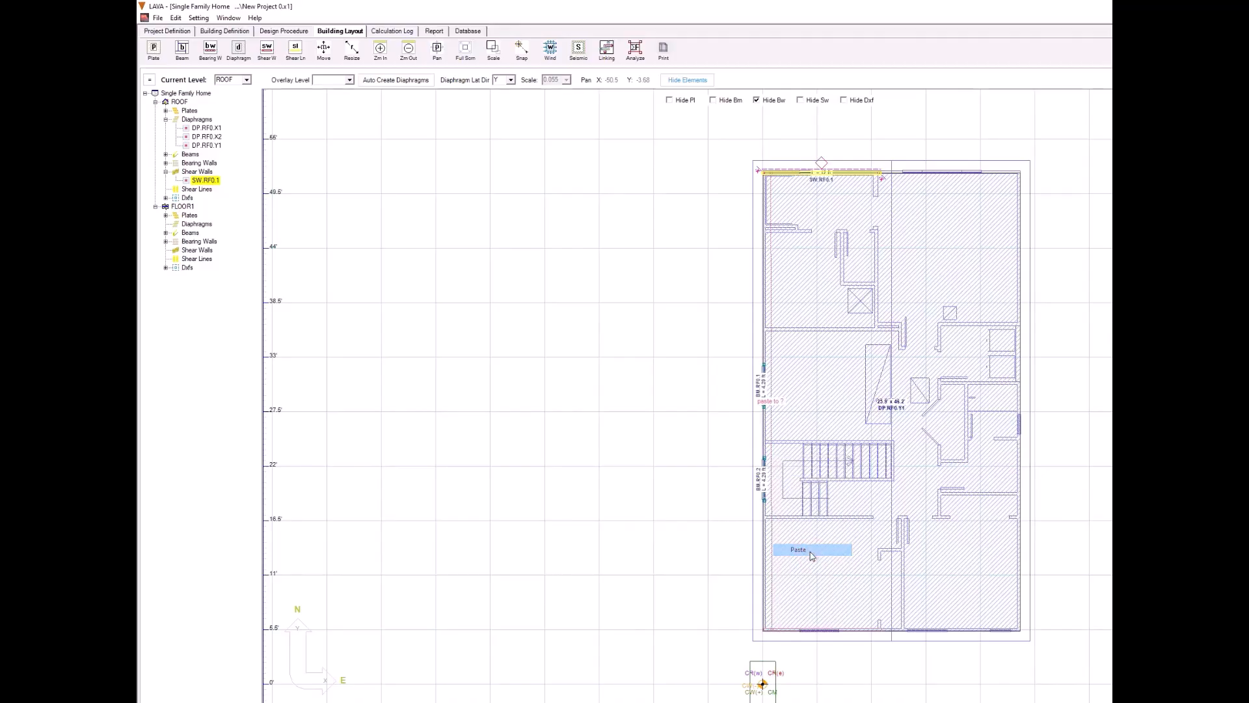
Step: Set the south shear wall's sheathing side to Right/Bottom Side and apply the change to the layout
double_click(789, 631)
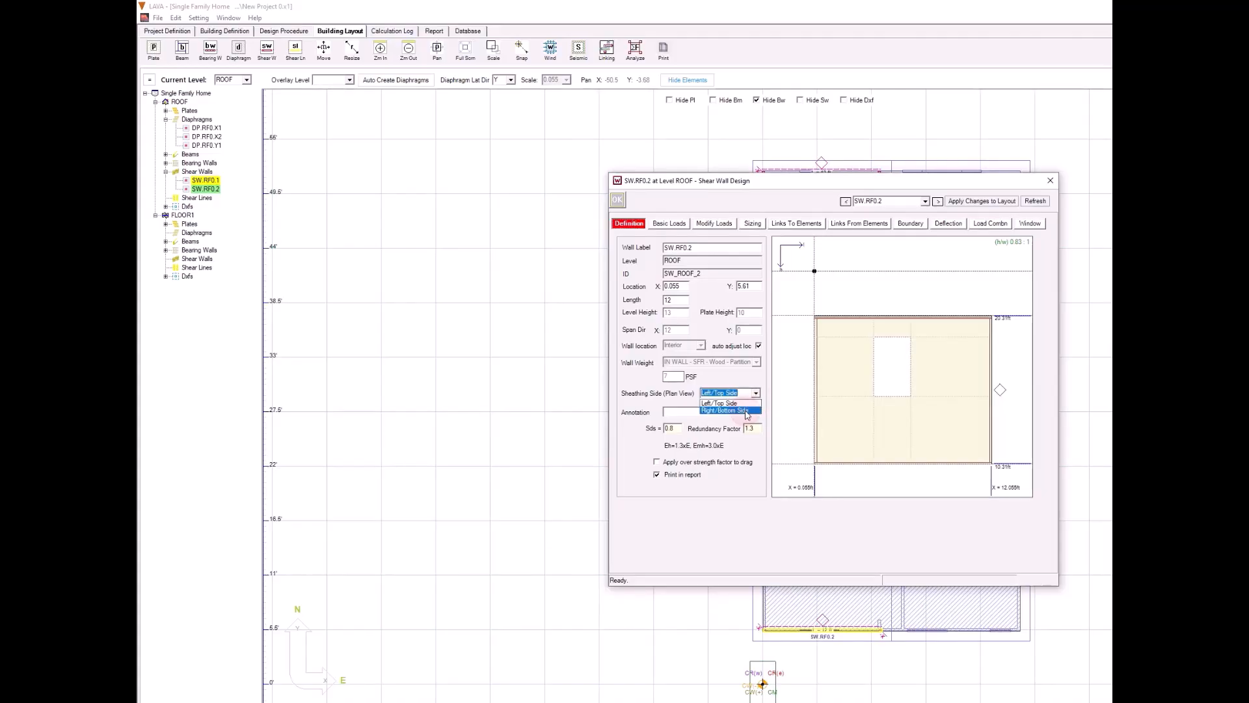
click(746, 412)
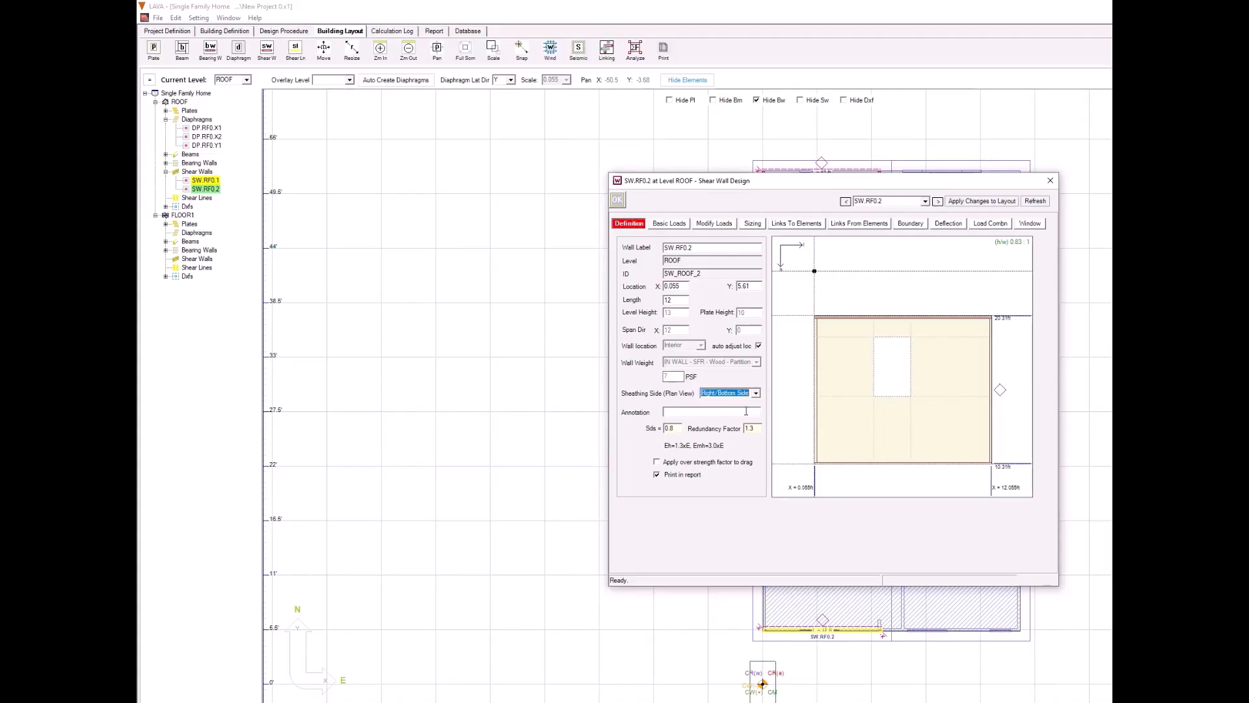
click(969, 202)
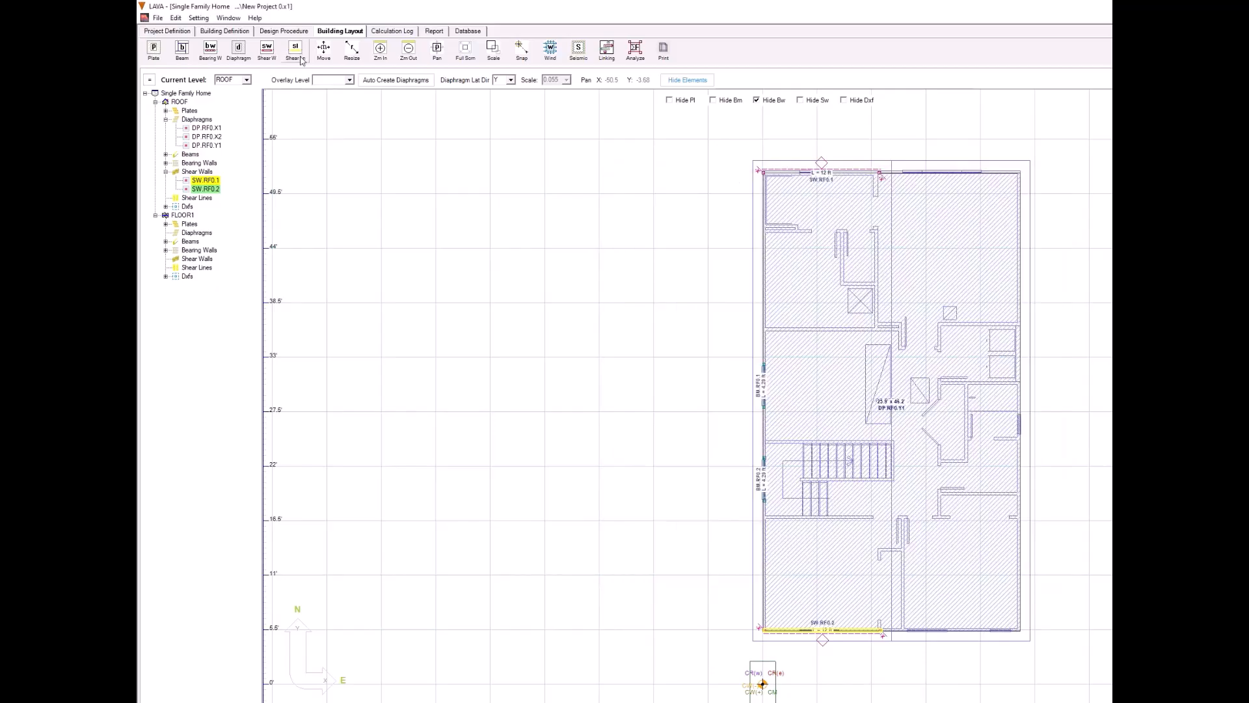
Step: Draw a shear wall along the interior wall where the two X-direction diaphragms meet, starting near the west wall, and set its length to 12 ft
click(266, 52)
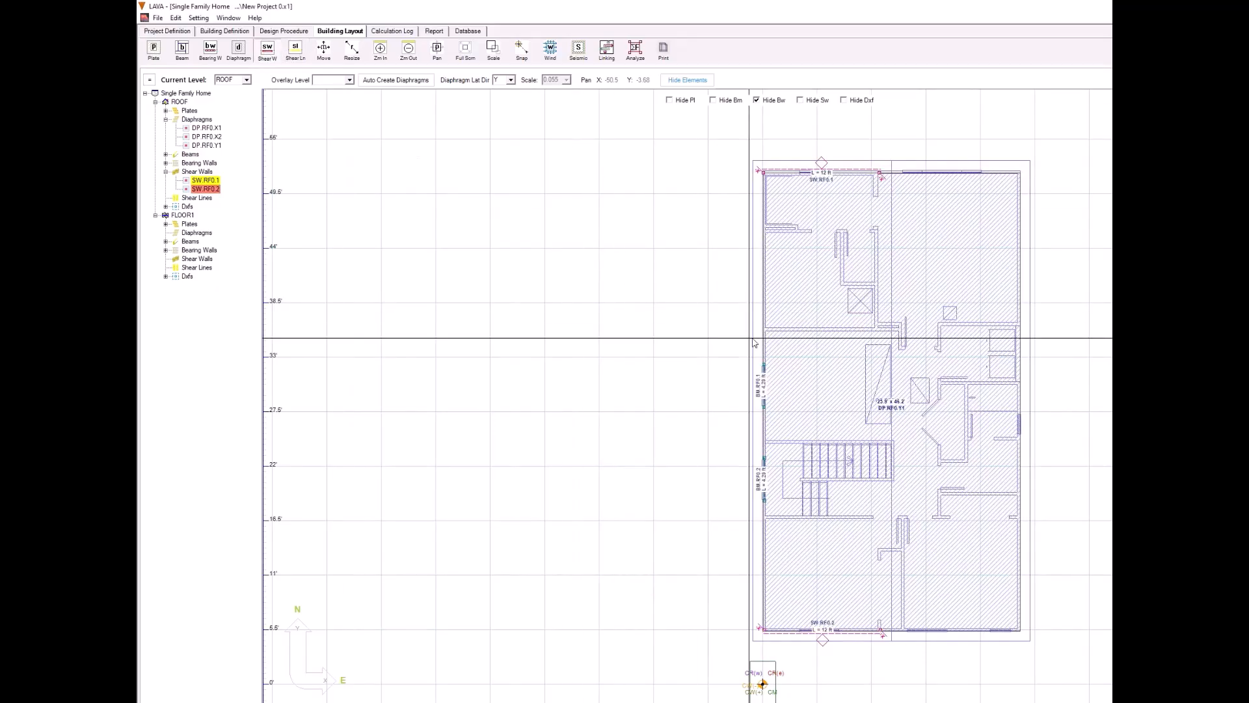
drag(767, 334, 854, 337)
double_click(850, 329)
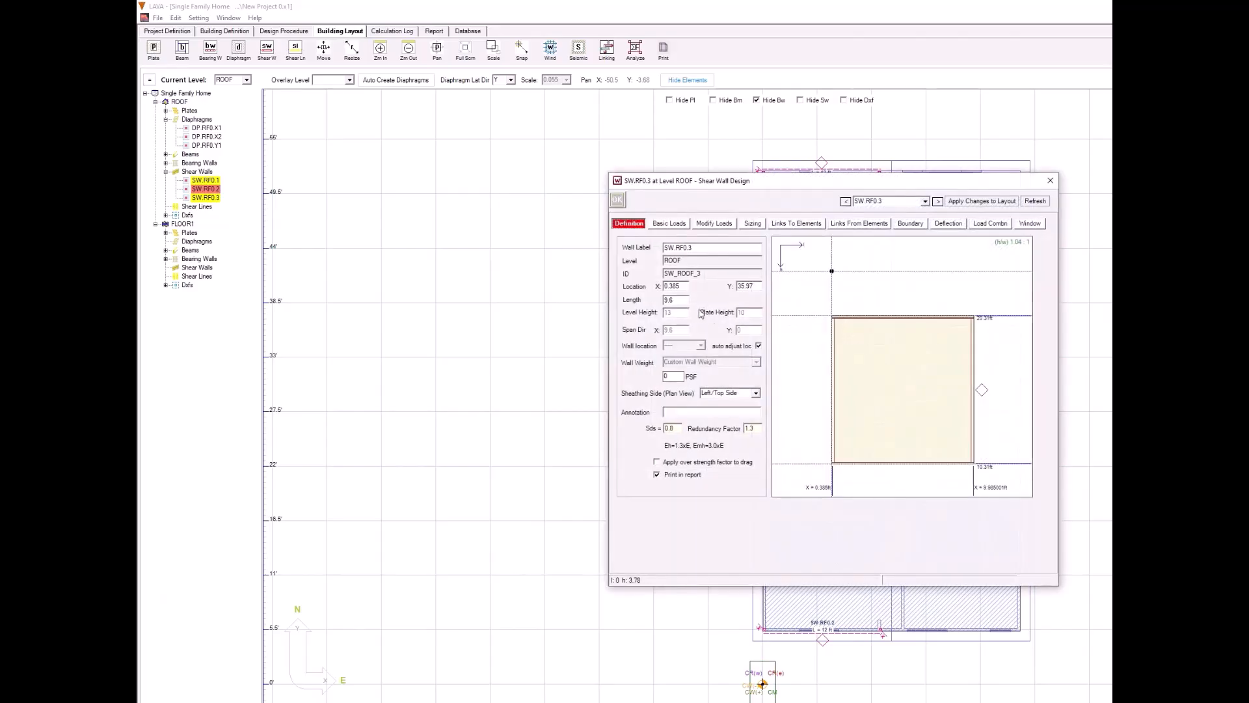
text(12)
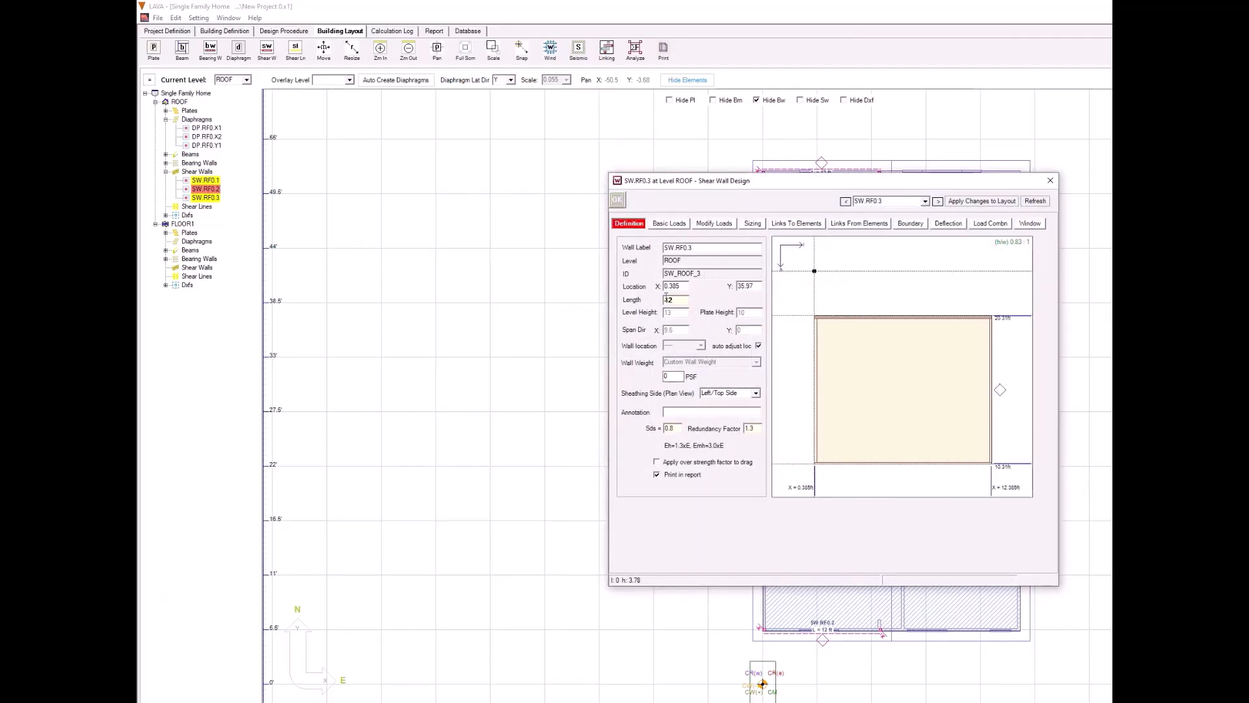
click(618, 203)
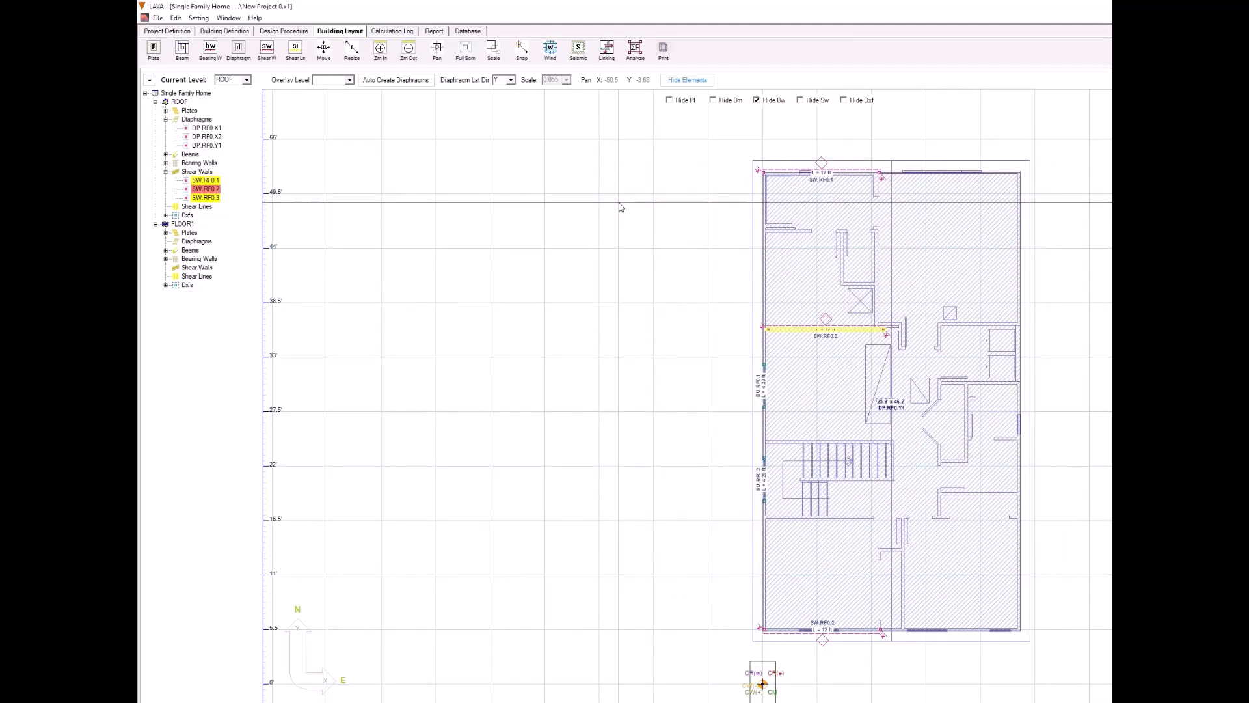
Step: Draw a shear wall down the west exterior wall from near the northwest corner and set its length to 12 ft
click(267, 49)
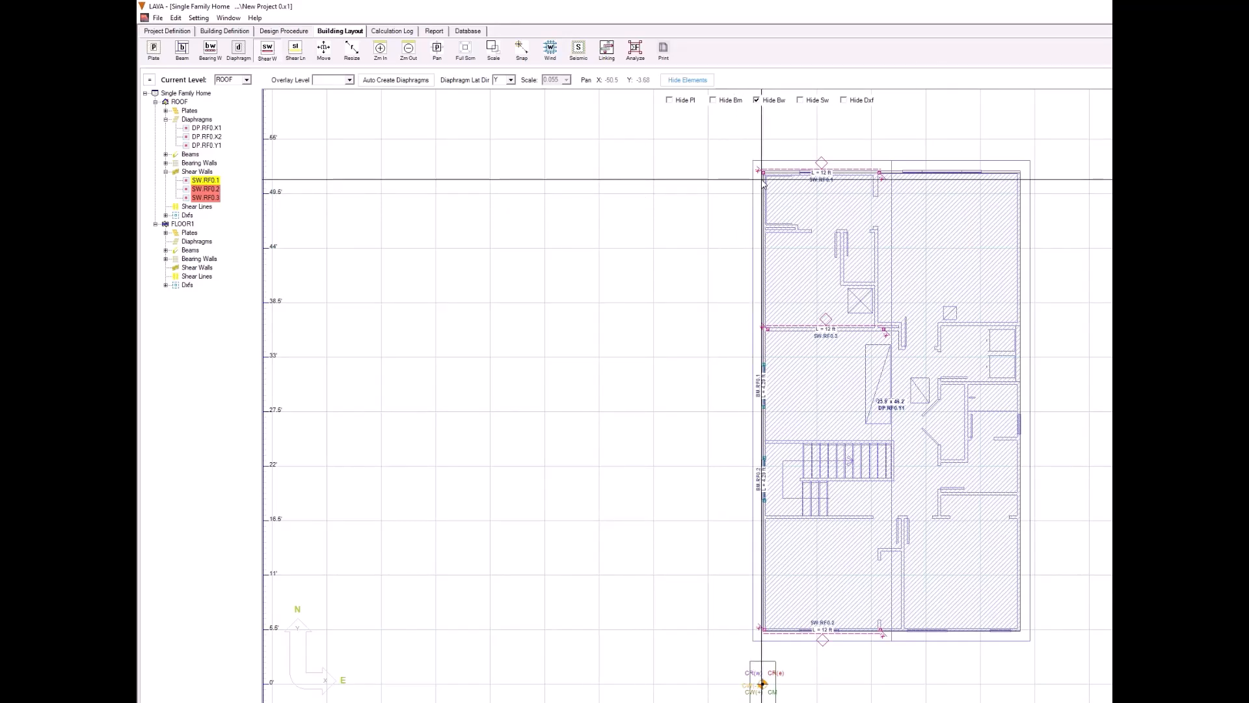
drag(762, 178, 763, 257)
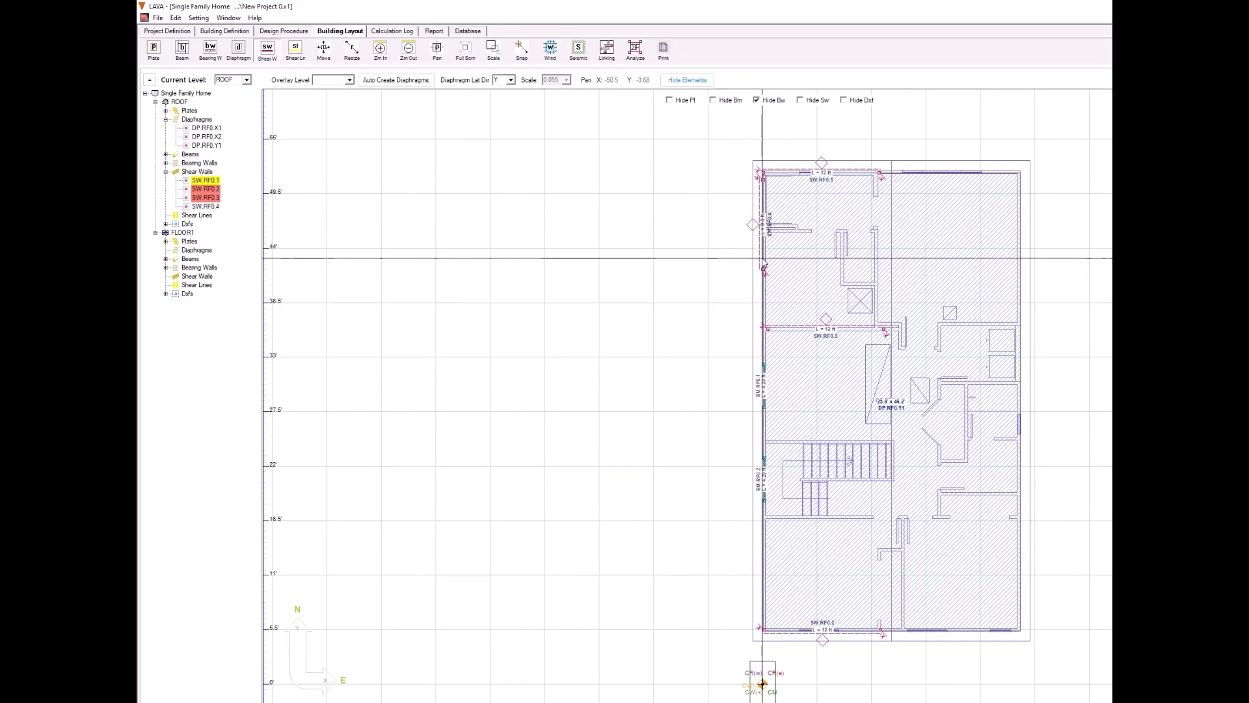
double_click(764, 258)
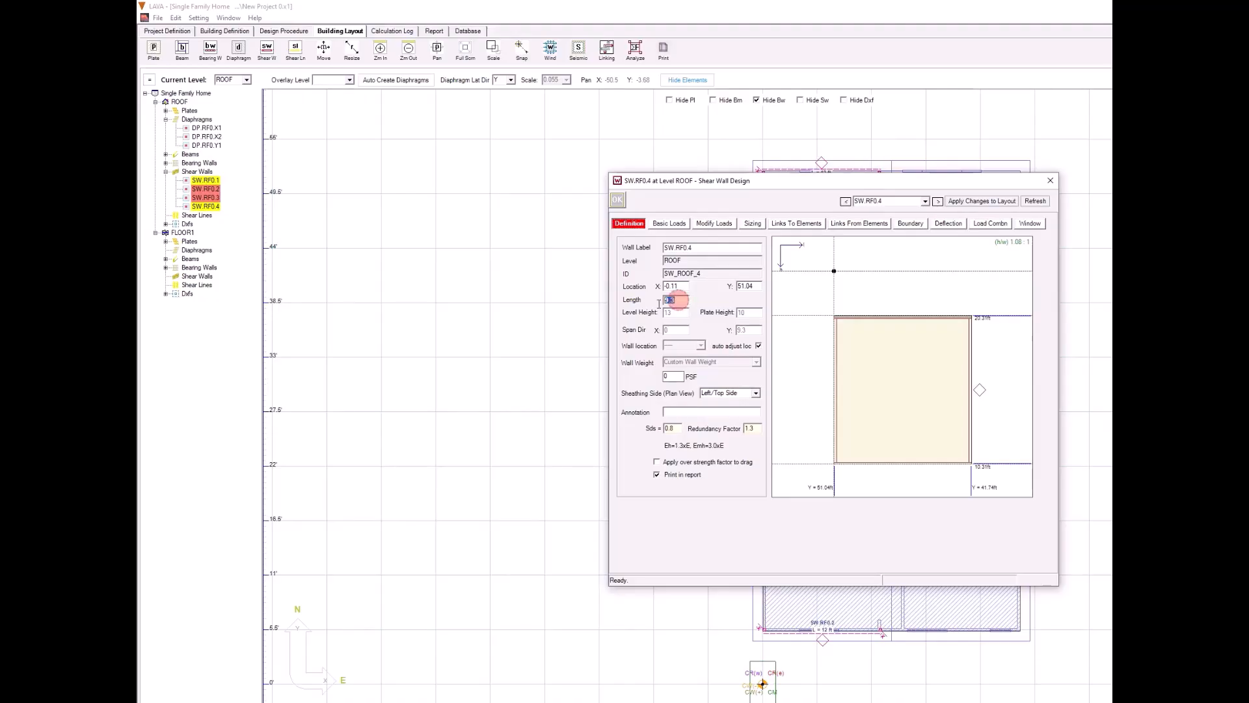
text(12)
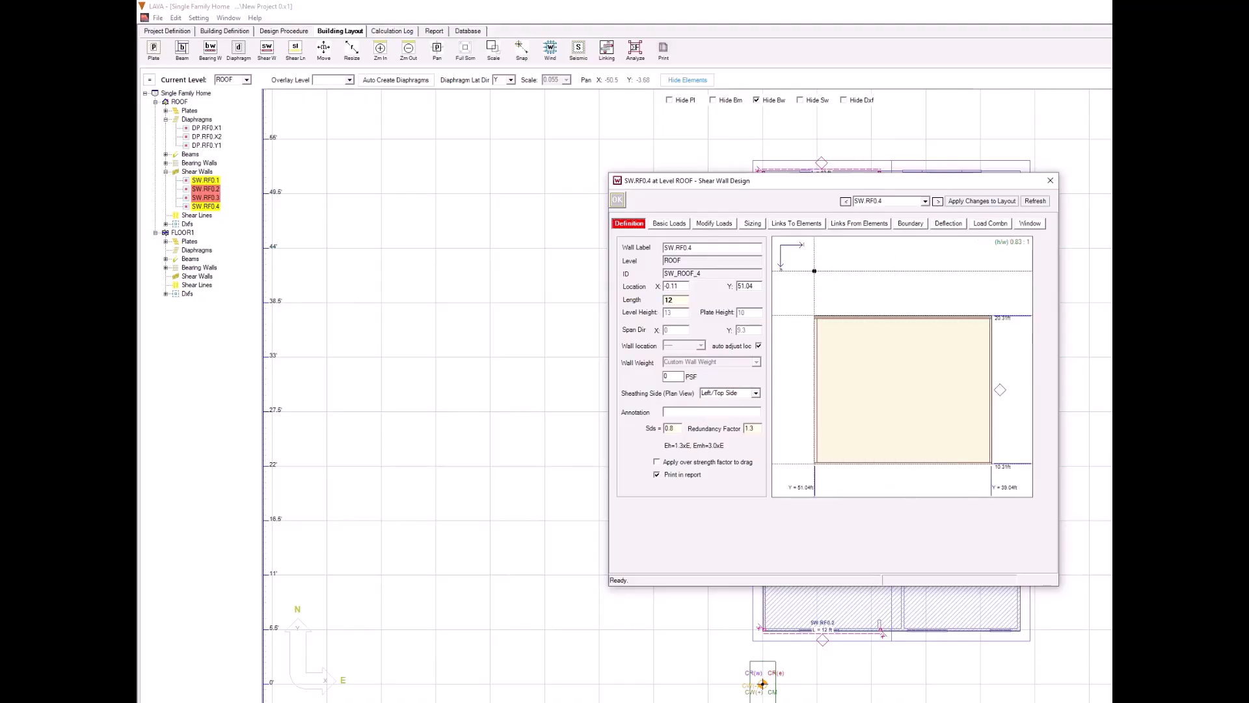
click(617, 200)
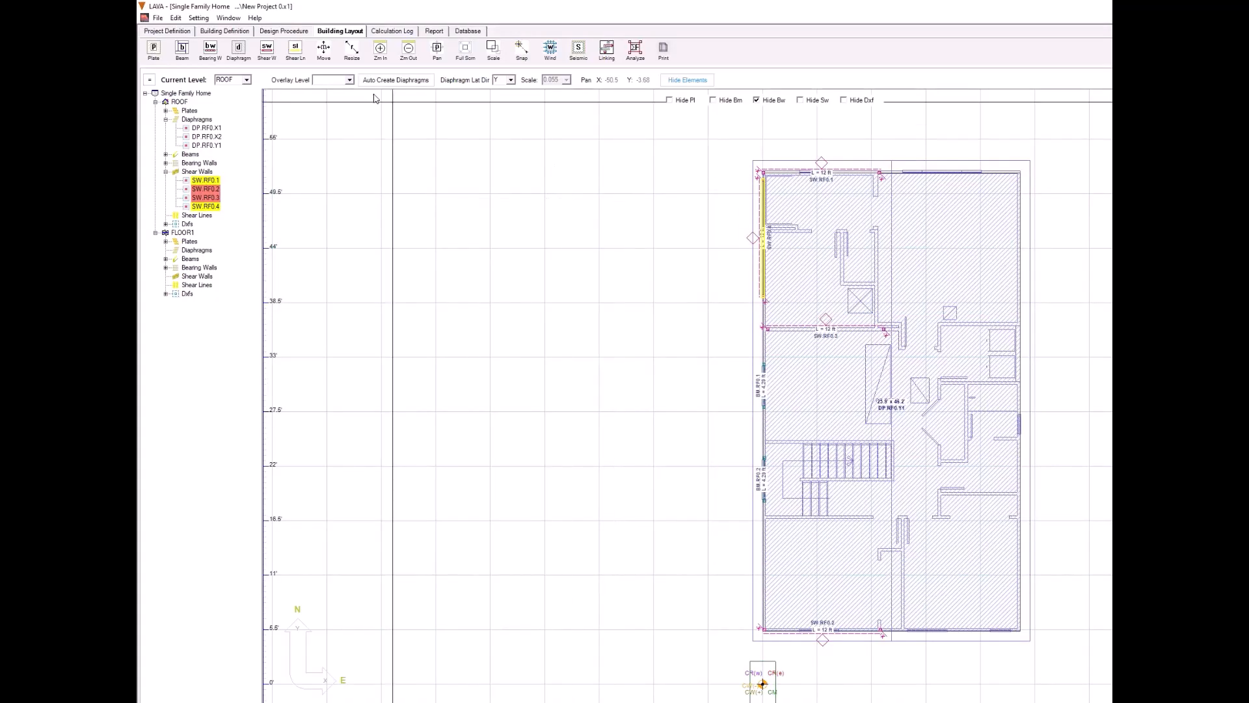
Step: Draw a shear wall along the northern part of the east exterior wall, set its length to 8 ft and its sheathing side to Right/Bottom Side
click(267, 49)
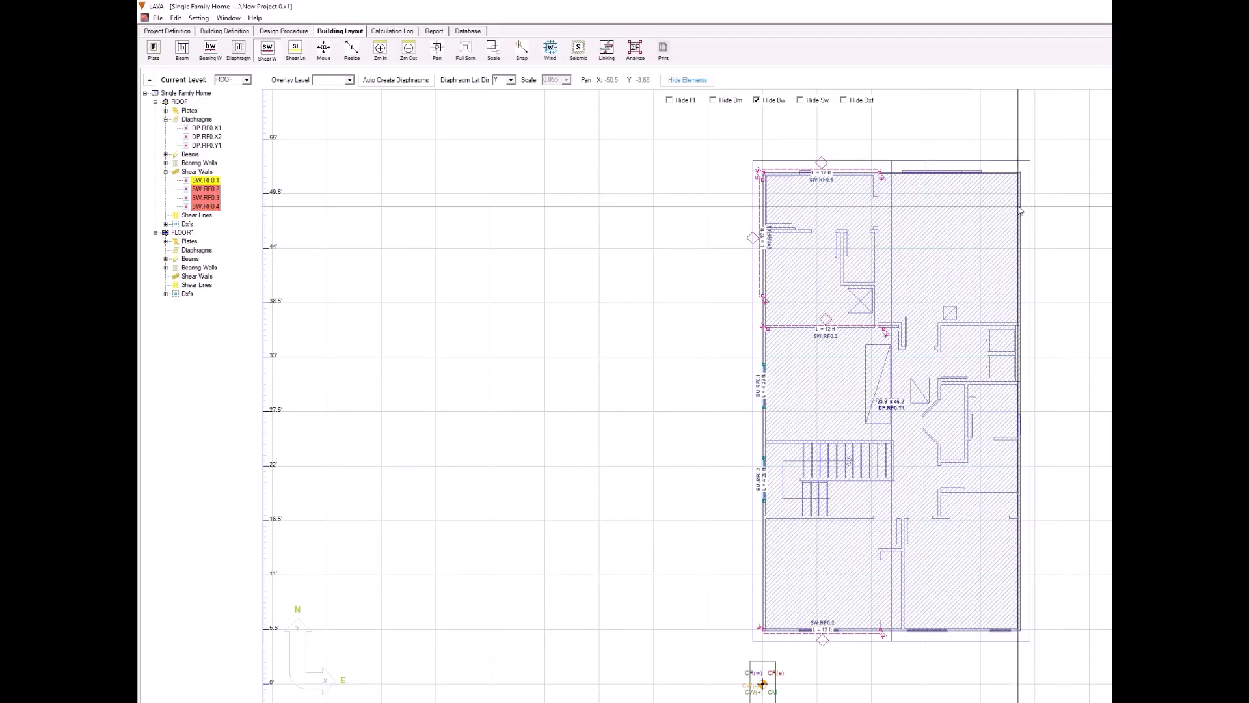
drag(1019, 203, 1020, 270)
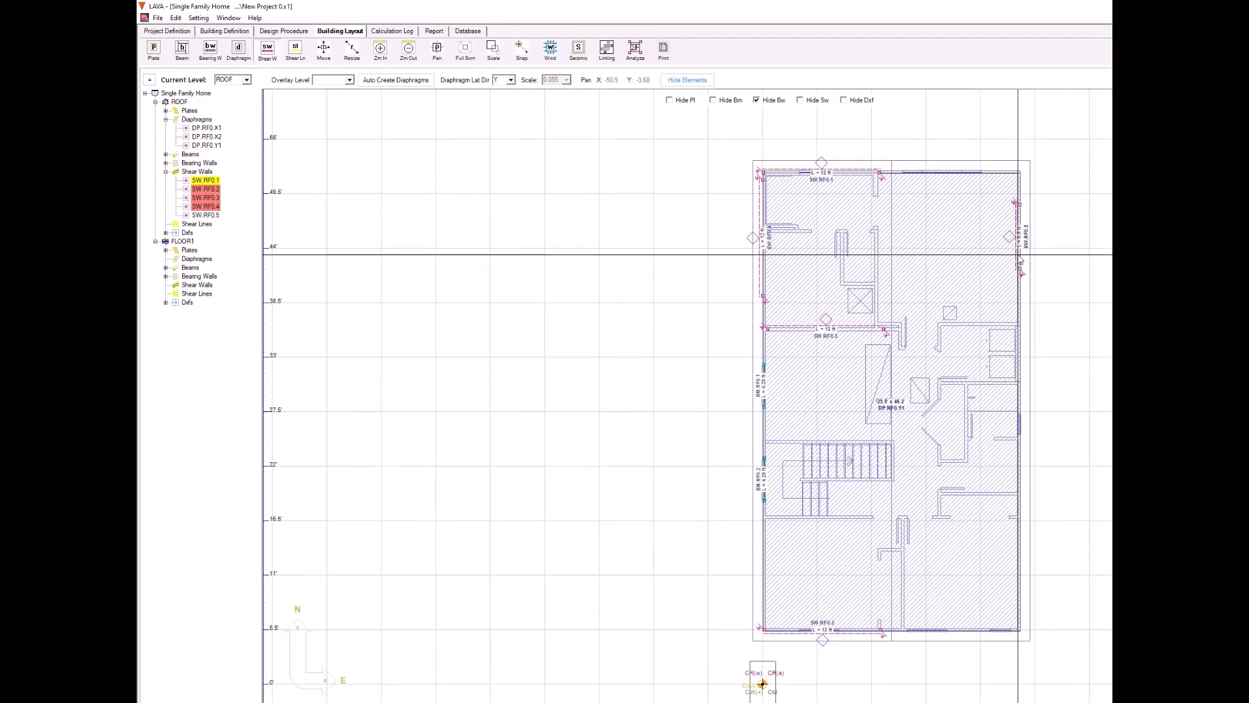
double_click(1019, 255)
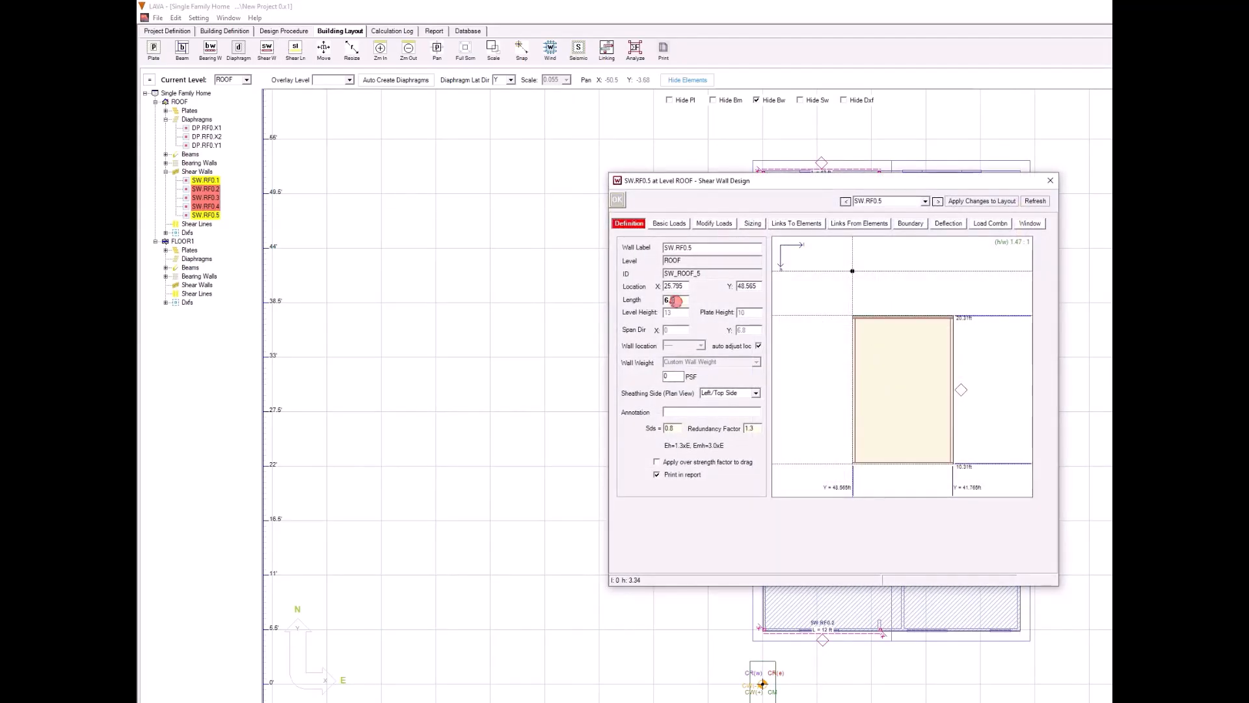
text(8)
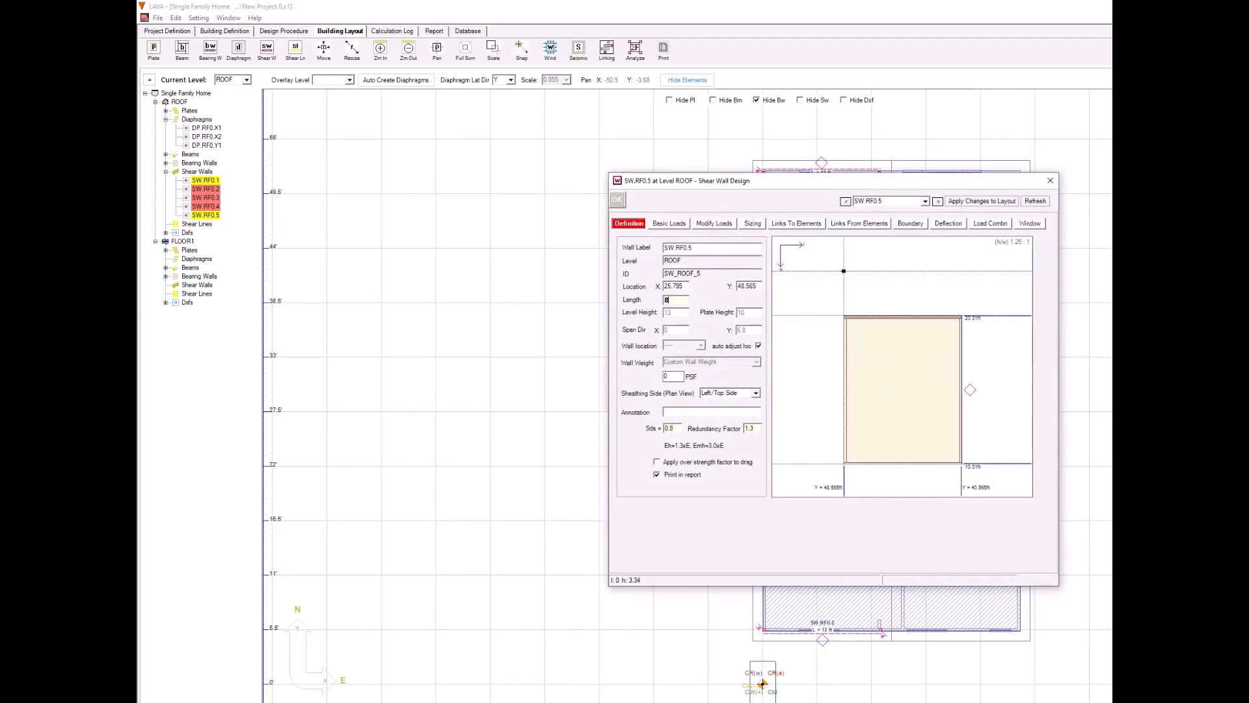
click(755, 393)
click(752, 410)
click(617, 200)
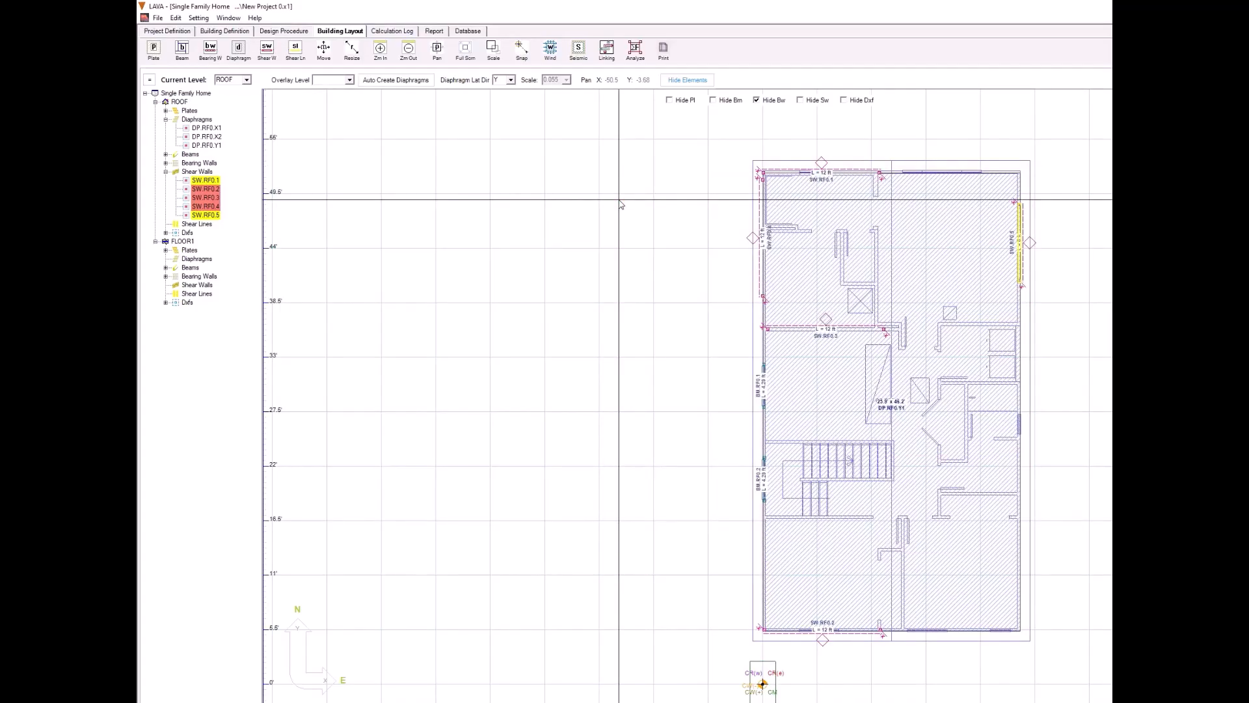
Step: Create roof-level shear lines through the north, interior and south shear walls and along the west and east exterior walls
click(296, 51)
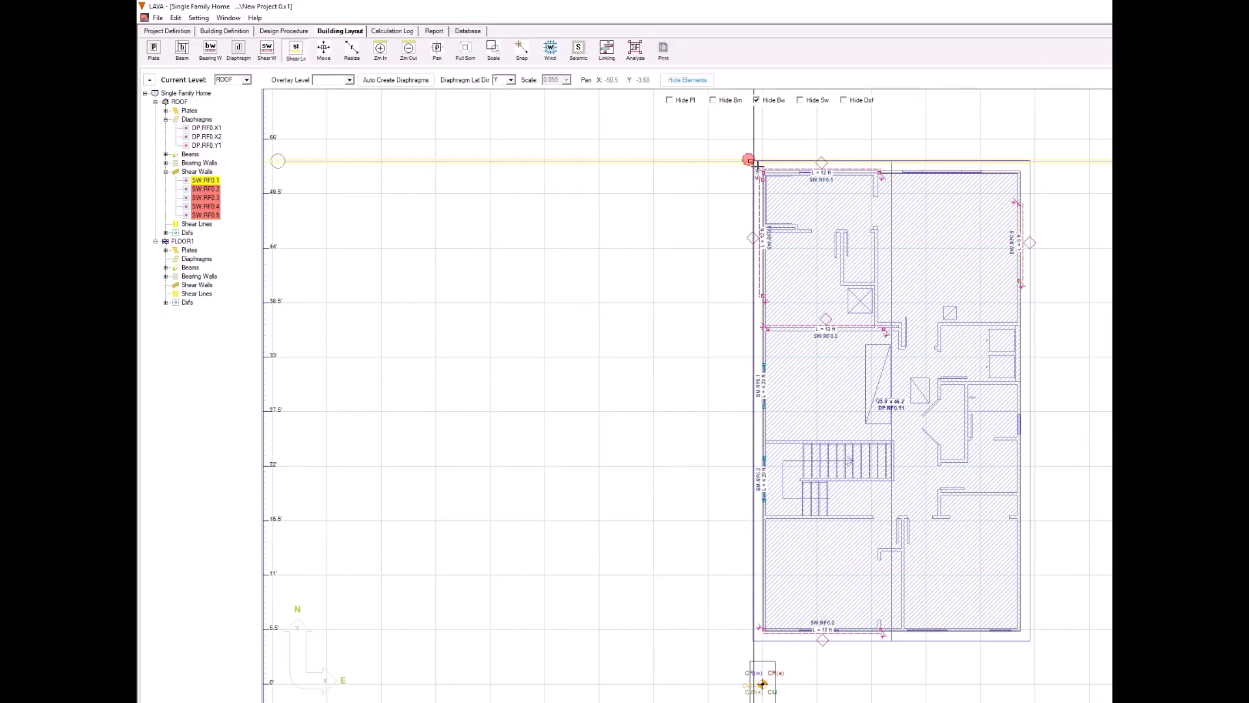
drag(748, 160, 1039, 183)
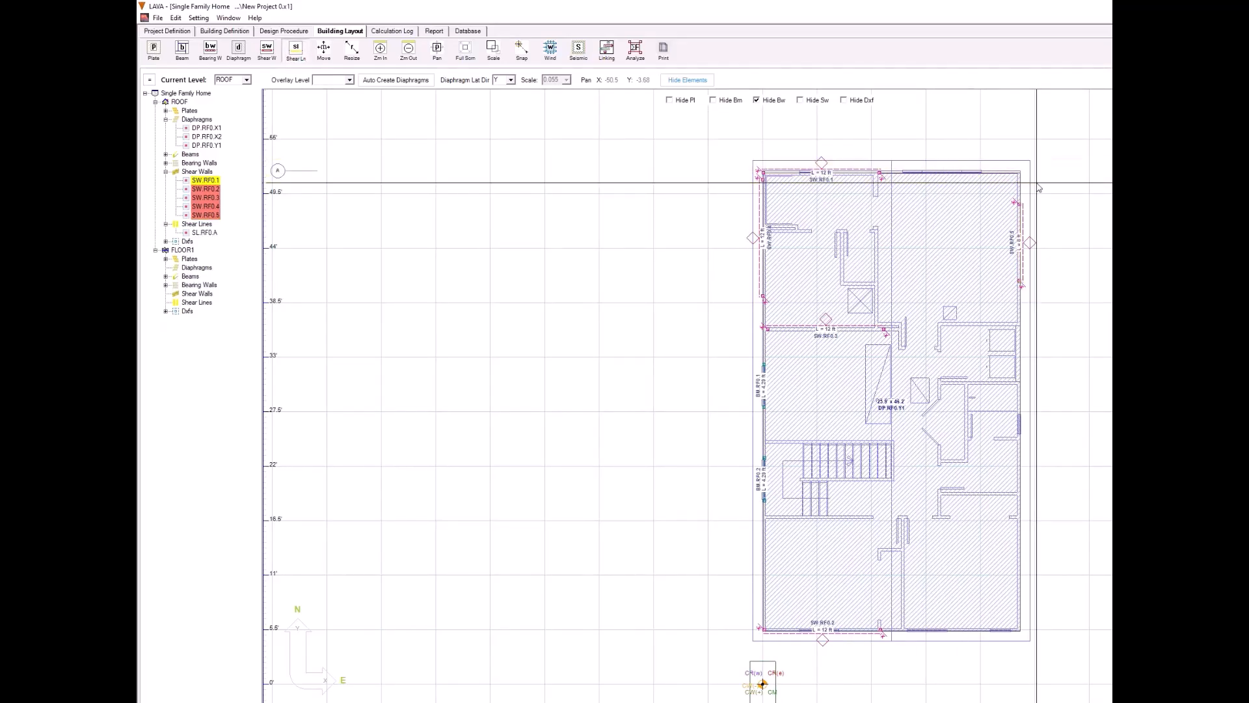
drag(750, 317, 1037, 336)
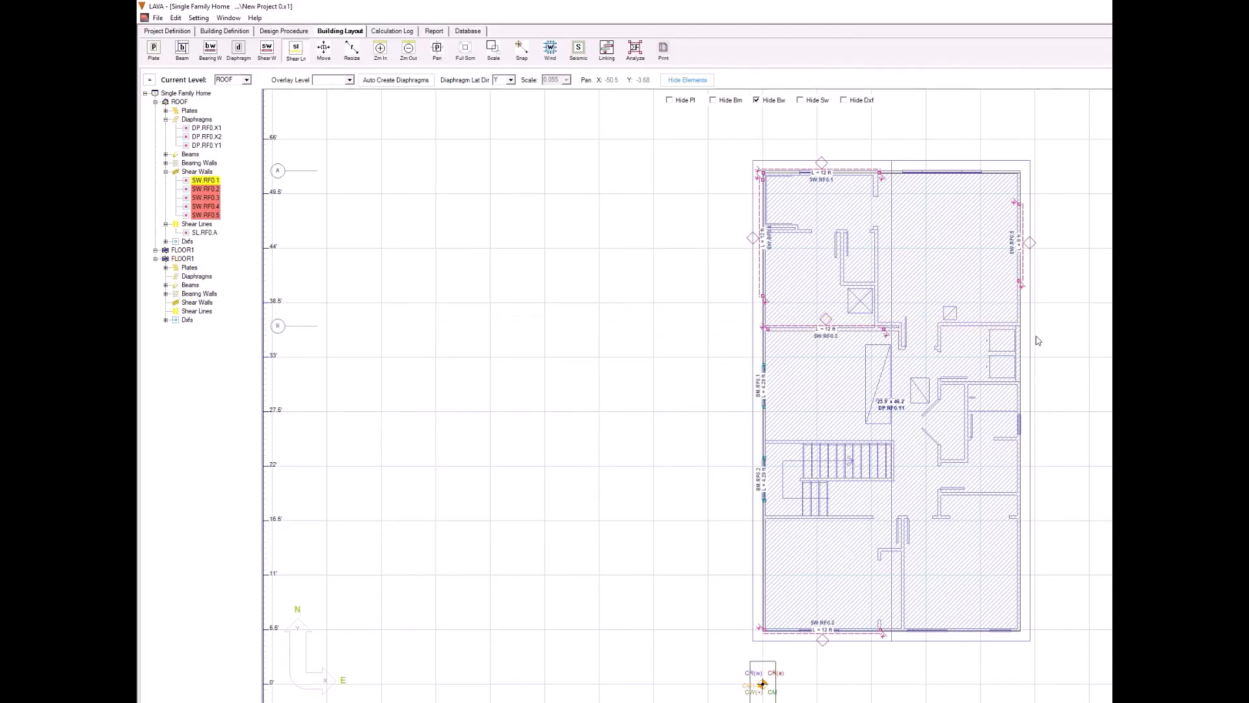
drag(747, 615, 1035, 648)
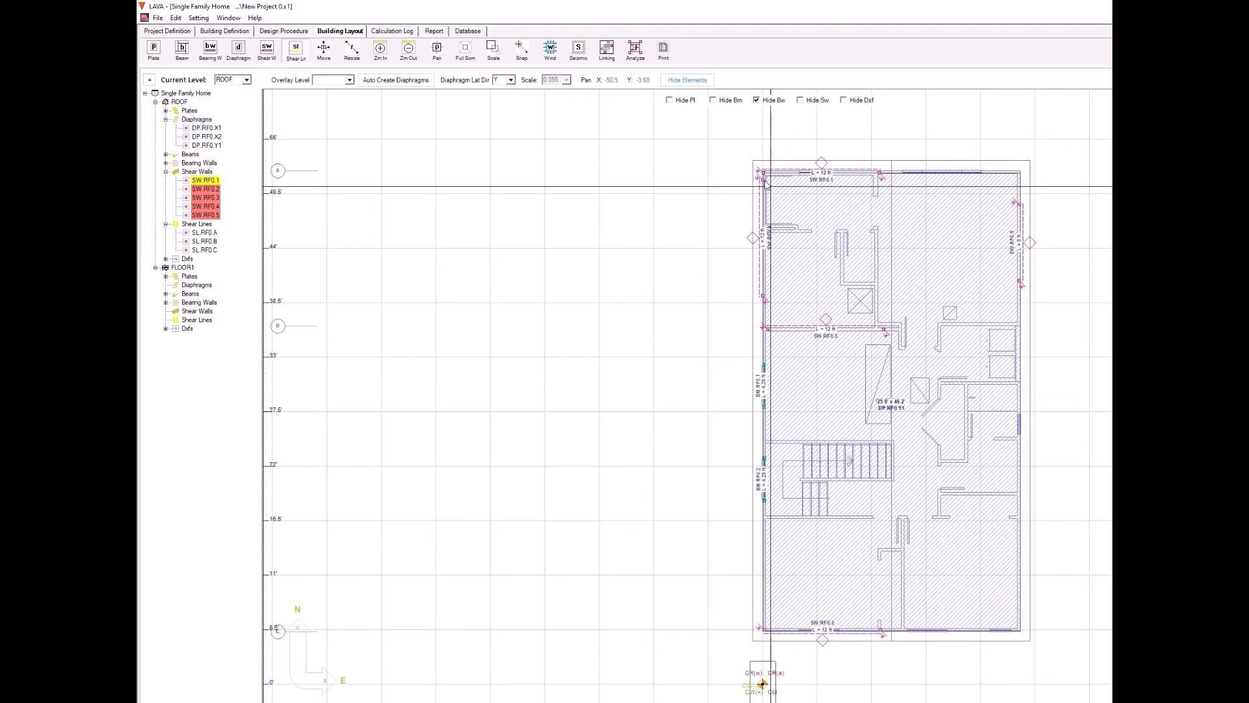
drag(748, 159, 779, 647)
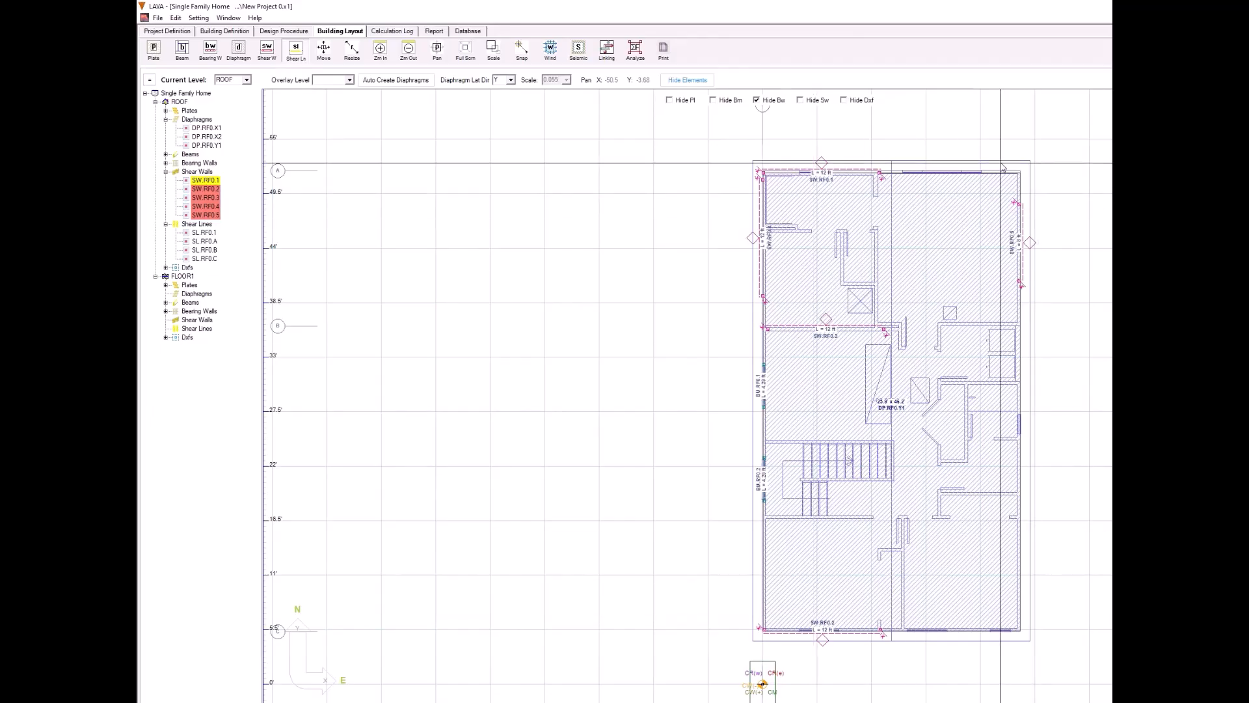
drag(1002, 160, 1039, 651)
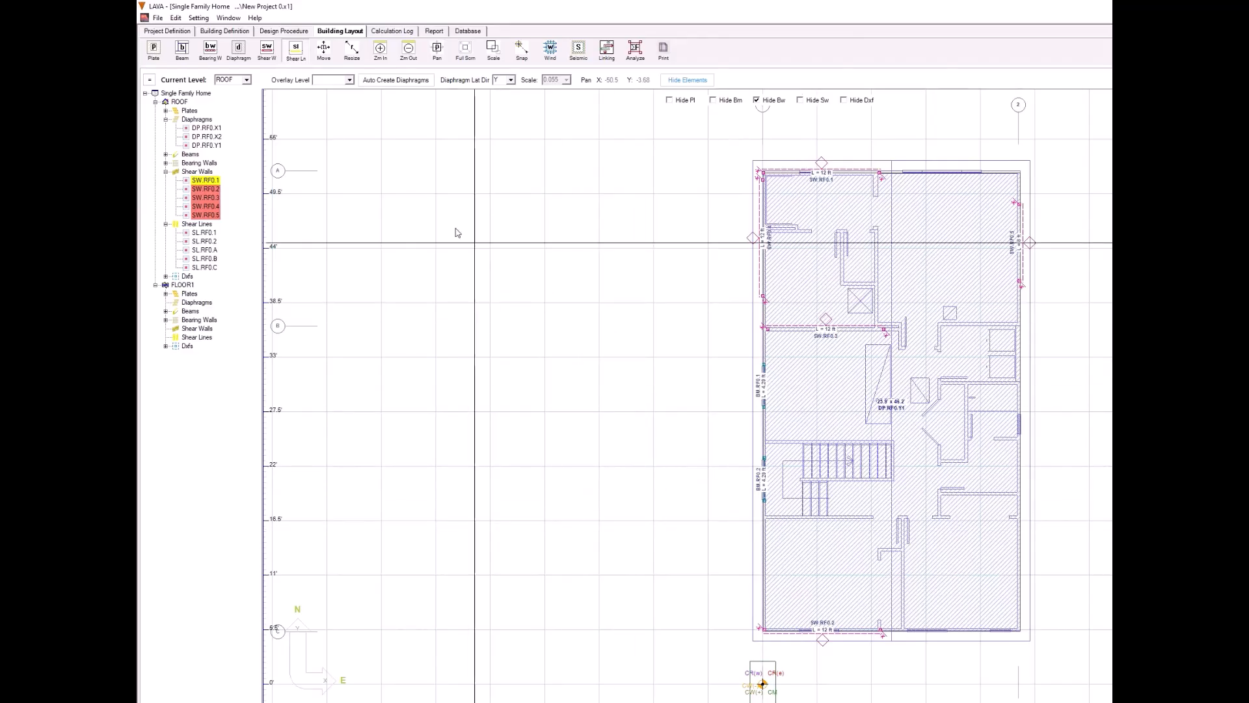
Step: Switch to level FLOOR1 and draw a Y-direction diaphragm about 26 by 56 ft over the whole floor plan
click(247, 80)
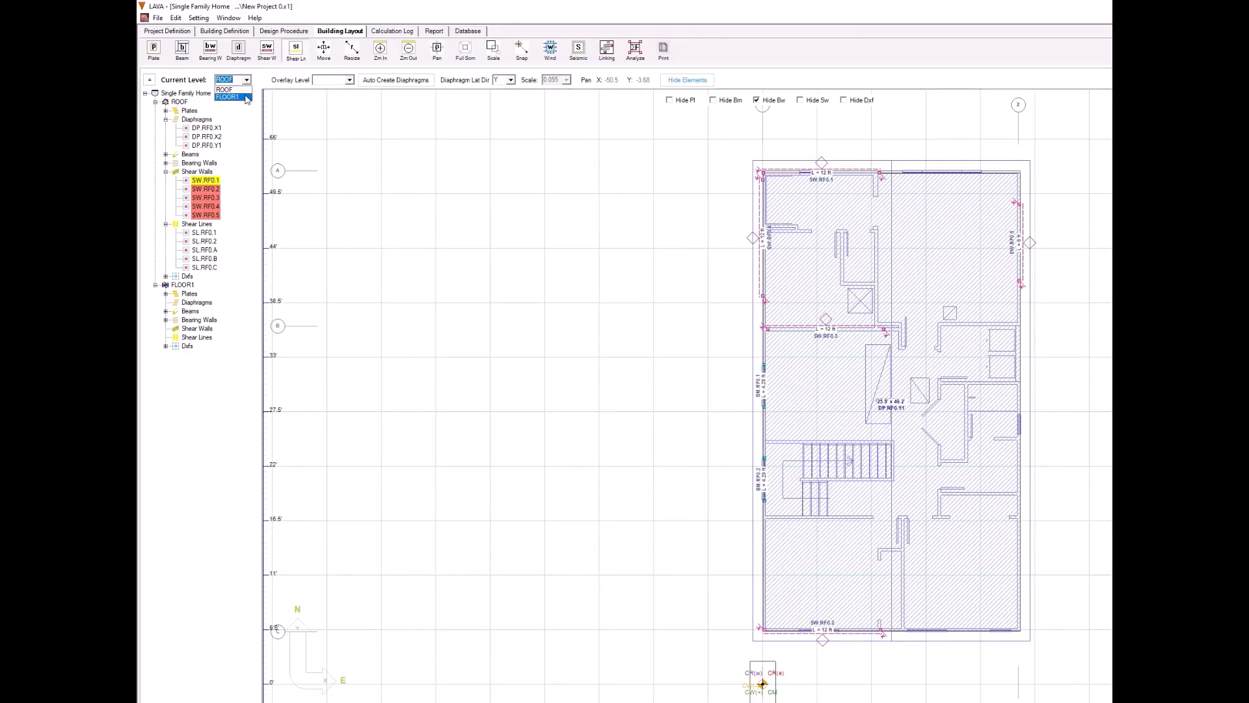
click(228, 97)
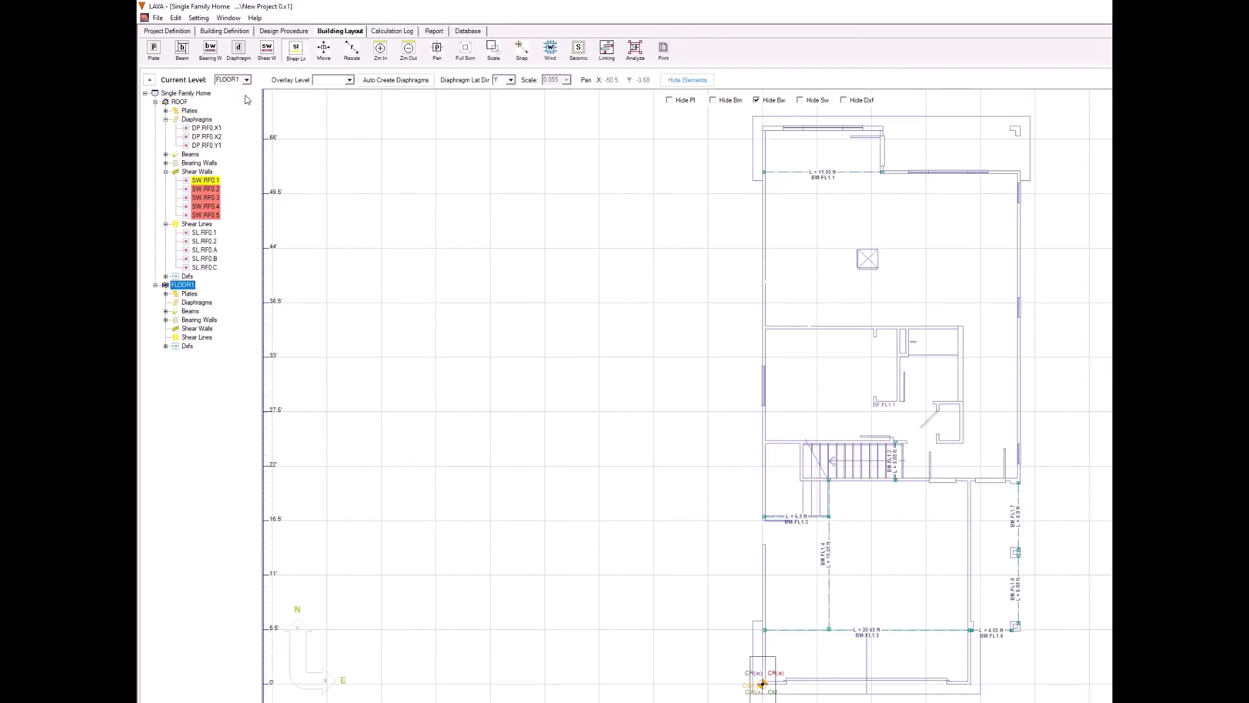
click(246, 58)
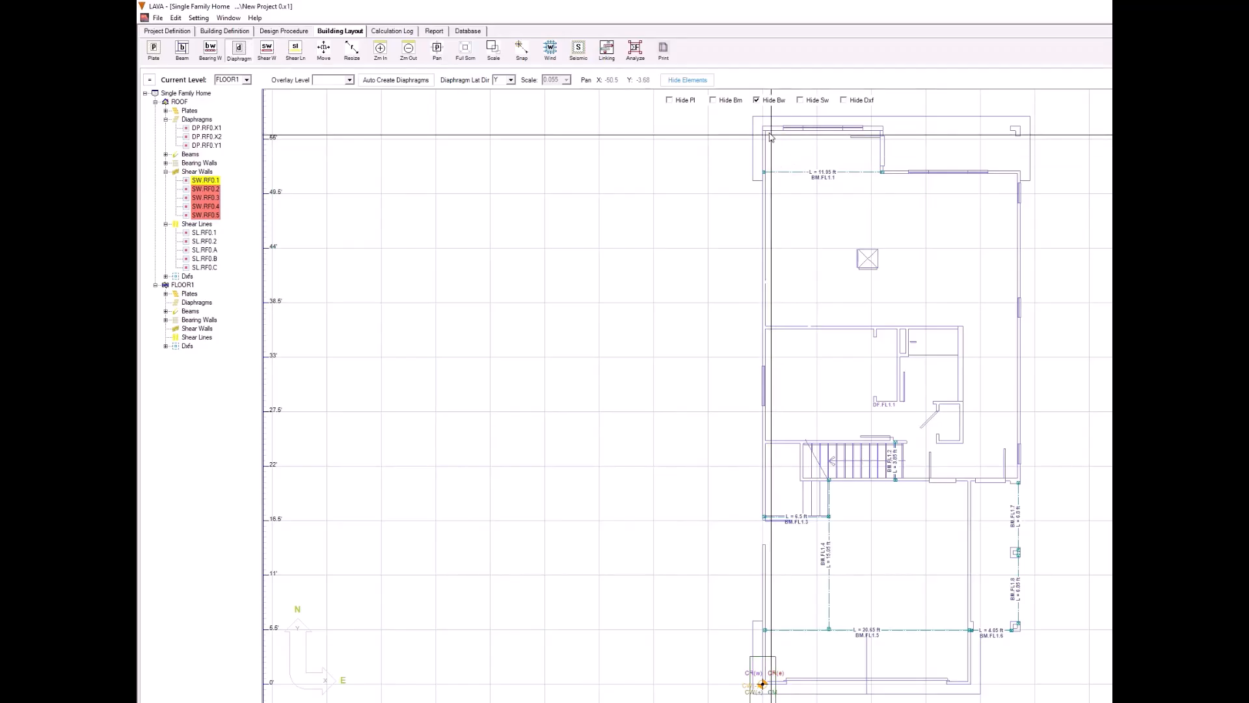
mouse_move(765, 130)
mouse_down()
mouse_move(908, 234)
mouse_move(1036, 447)
mouse_move(1020, 683)
mouse_up()
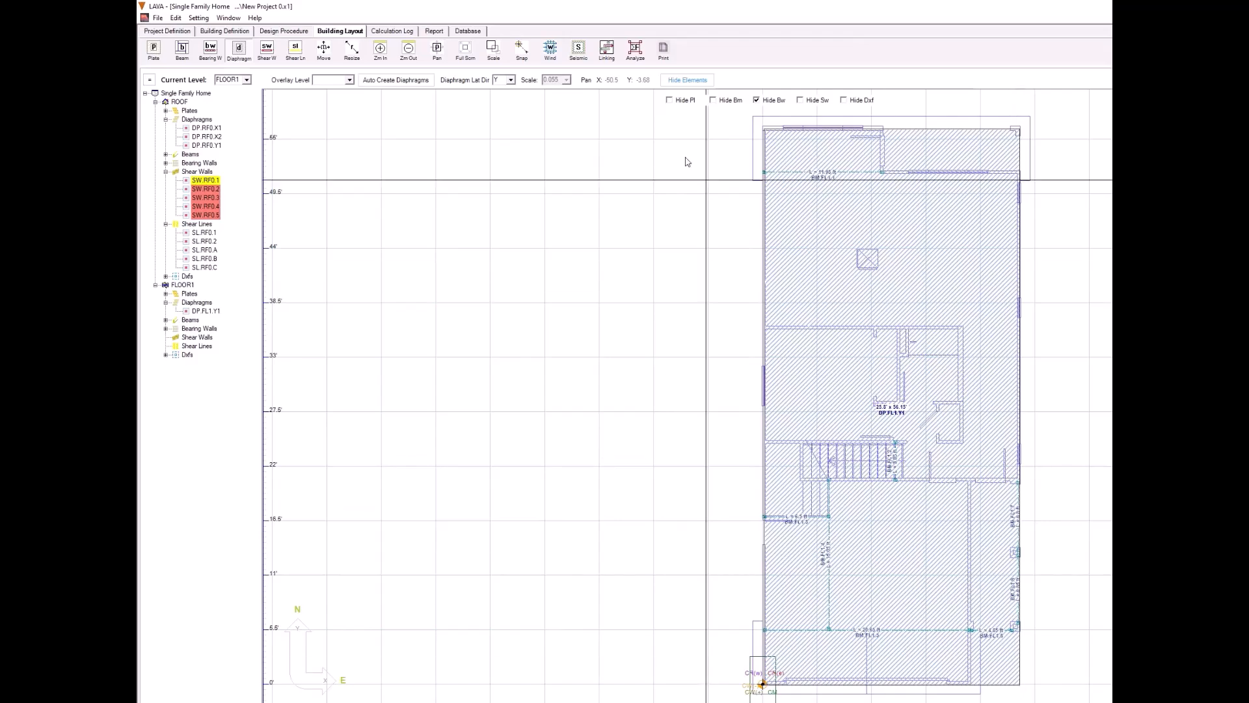
Step: Draw three full-width X-direction diaphragms on FLOOR1, about 20, 15 and 20 ft deep from north to south, meeting at the interior walls
click(505, 96)
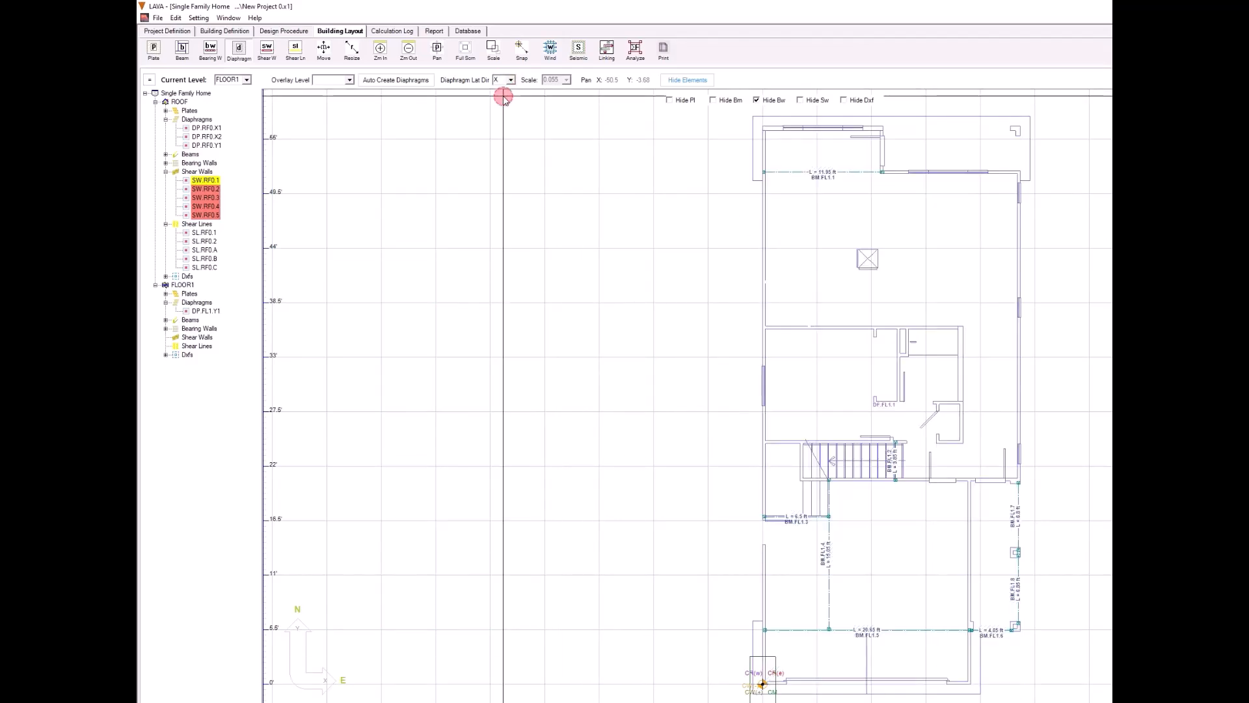
mouse_move(765, 132)
mouse_down()
mouse_move(994, 328)
mouse_move(1018, 330)
mouse_move(1004, 340)
mouse_move(1019, 328)
mouse_up()
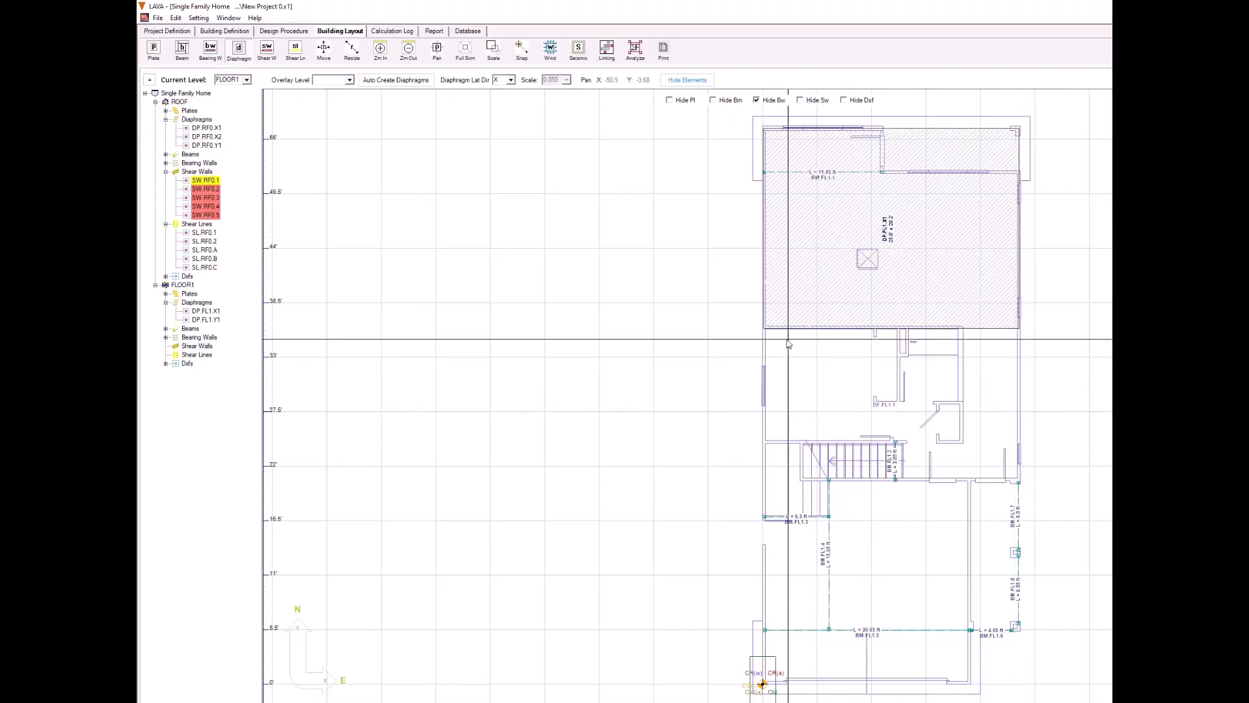
mouse_move(764, 331)
mouse_down()
mouse_move(995, 435)
mouse_move(1020, 481)
mouse_up()
drag(764, 480, 1020, 683)
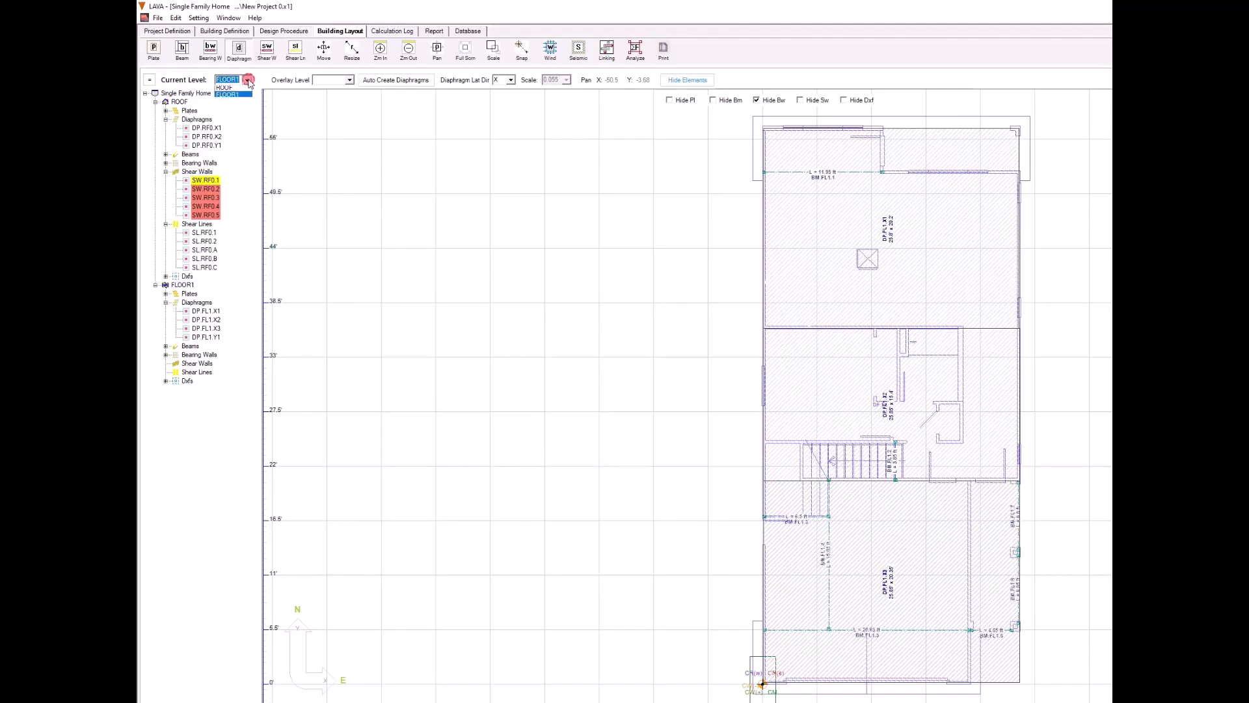
Step: Copy the west, interior and east shear walls from the ROOF level and paste them onto FLOOR1
click(242, 87)
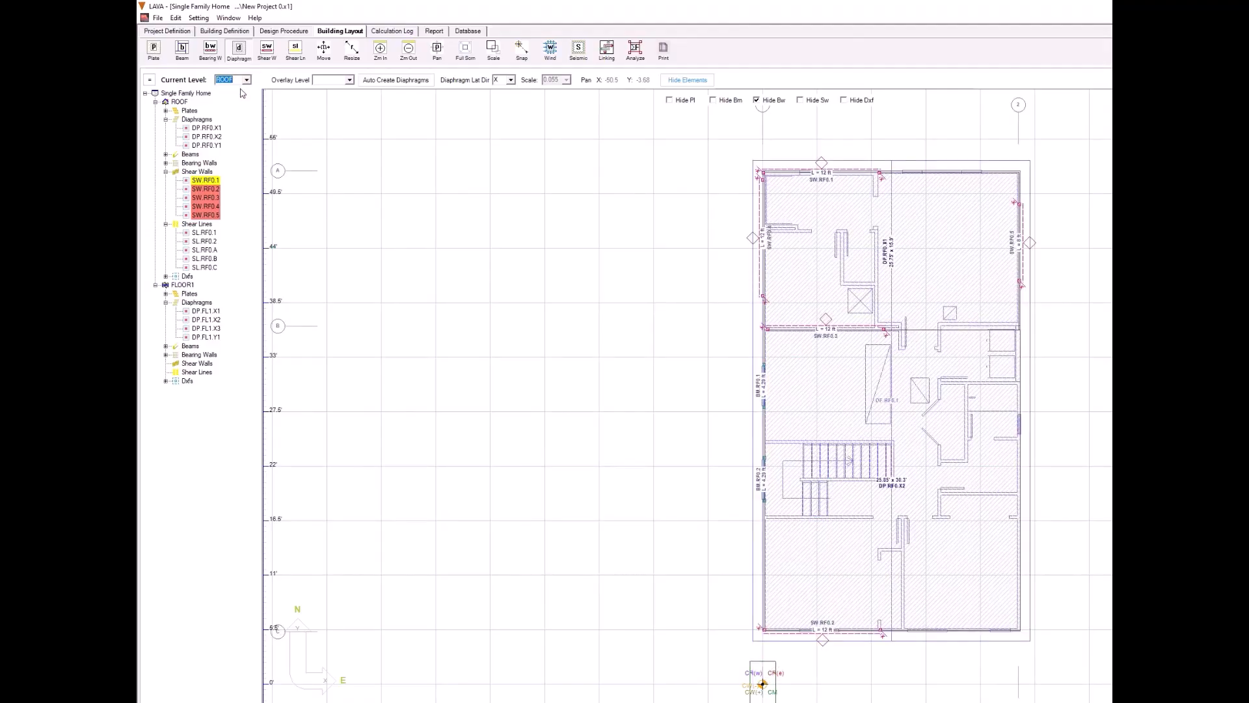
click(764, 254)
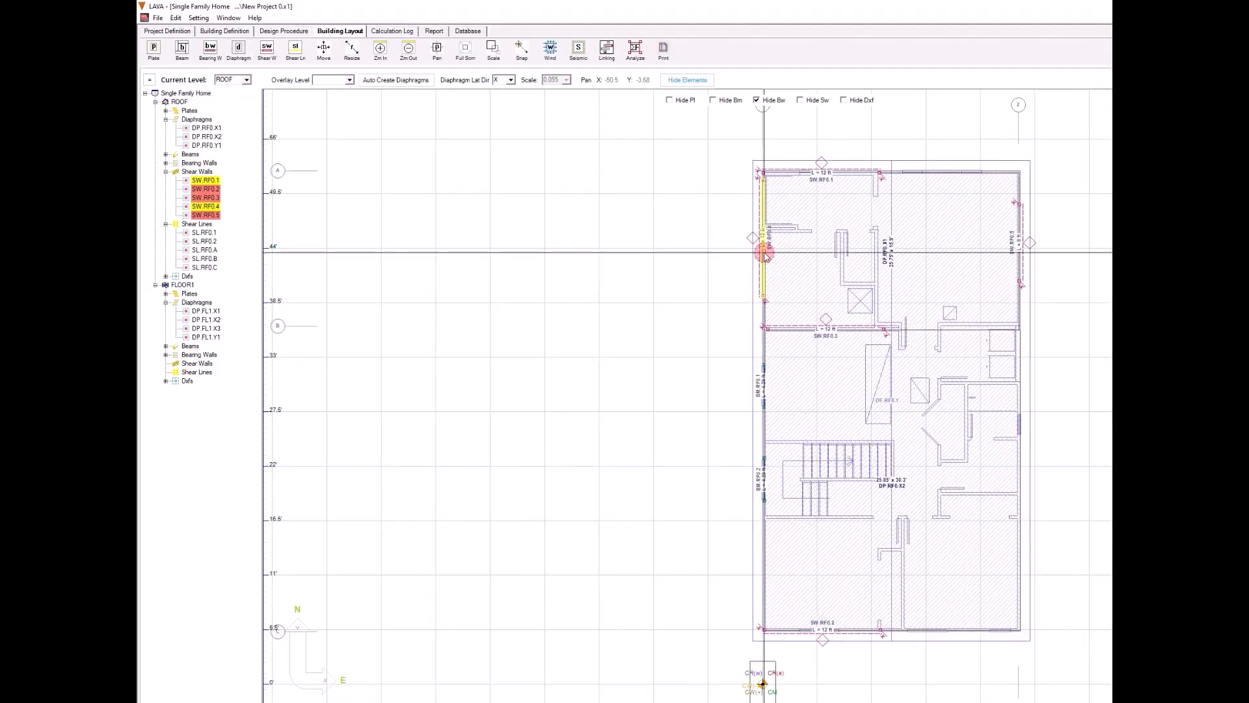
click(849, 332)
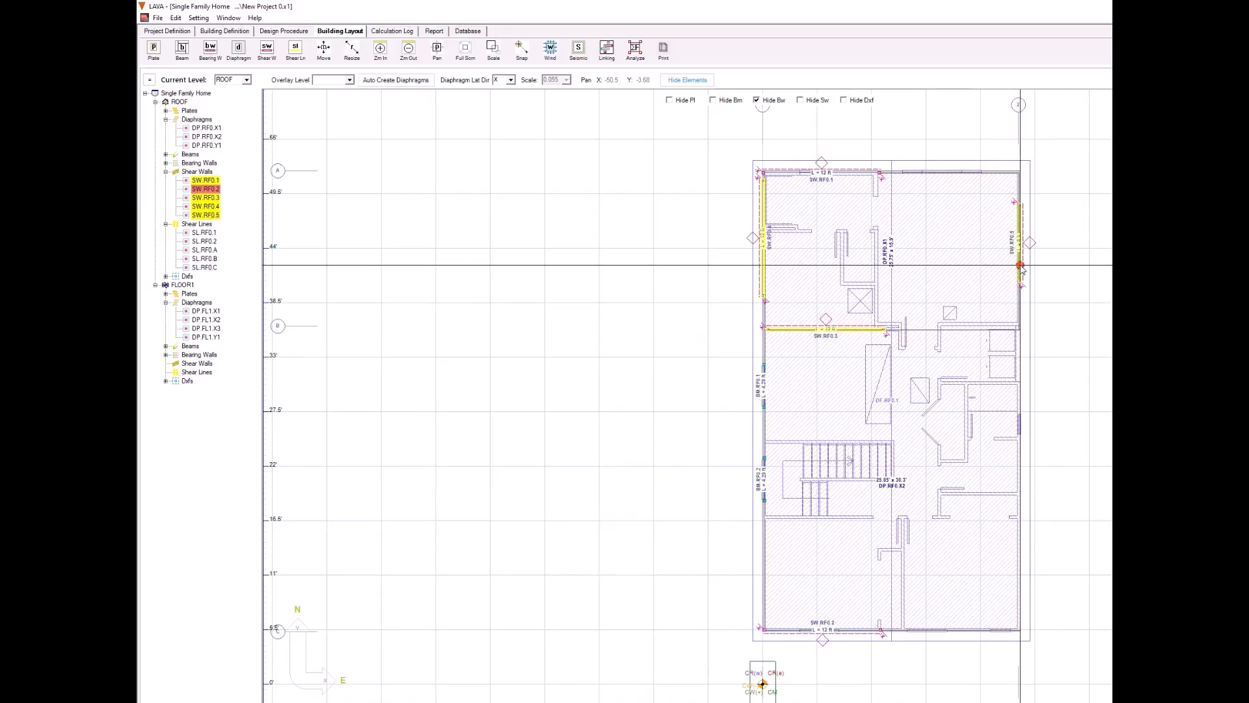
click(176, 19)
click(186, 48)
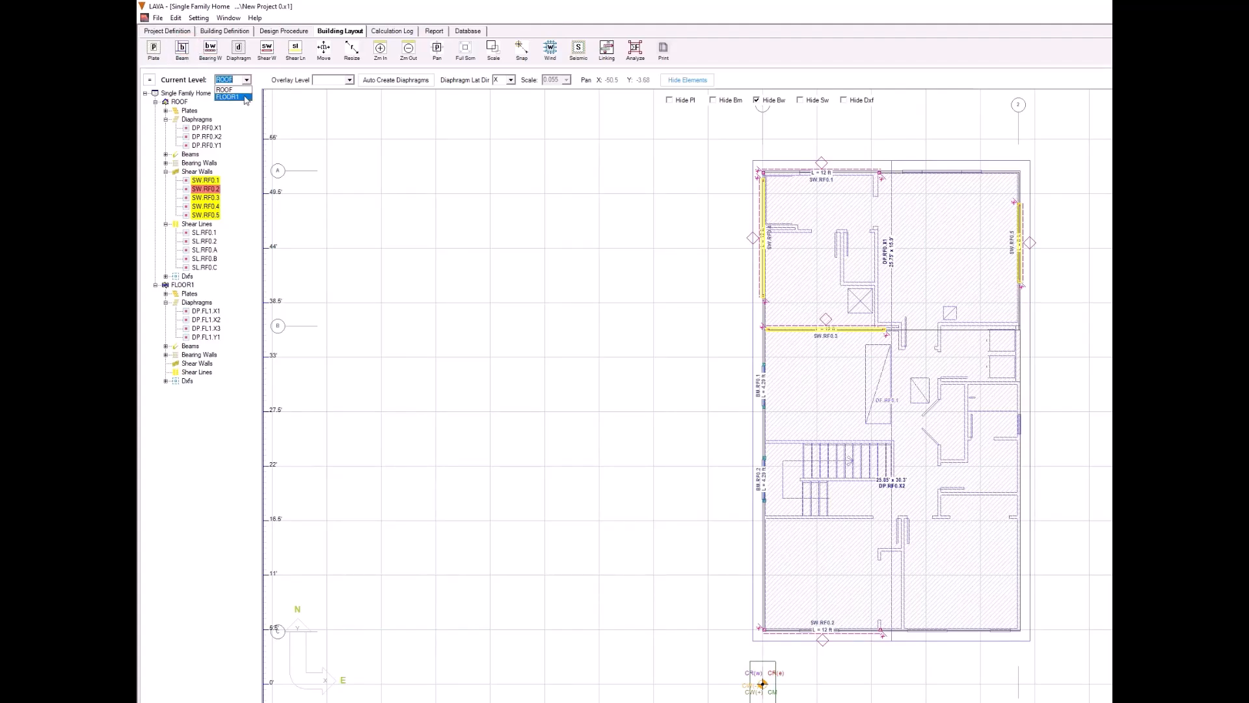
click(246, 98)
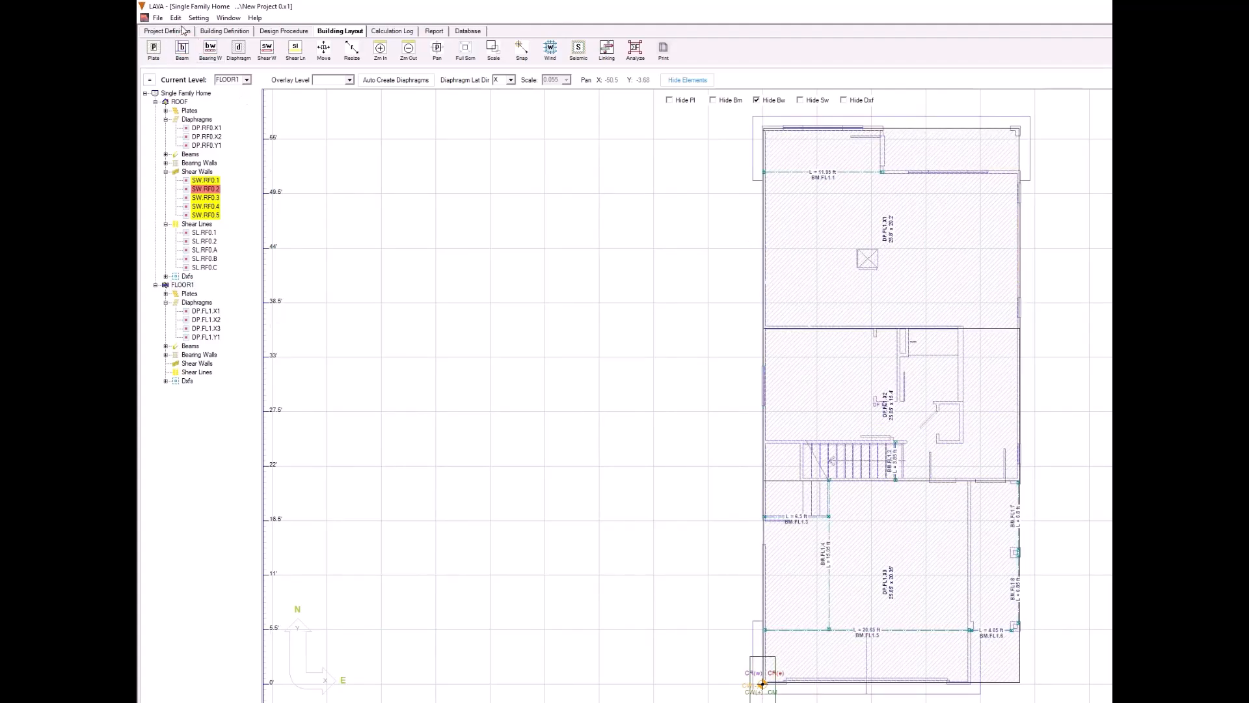
click(176, 18)
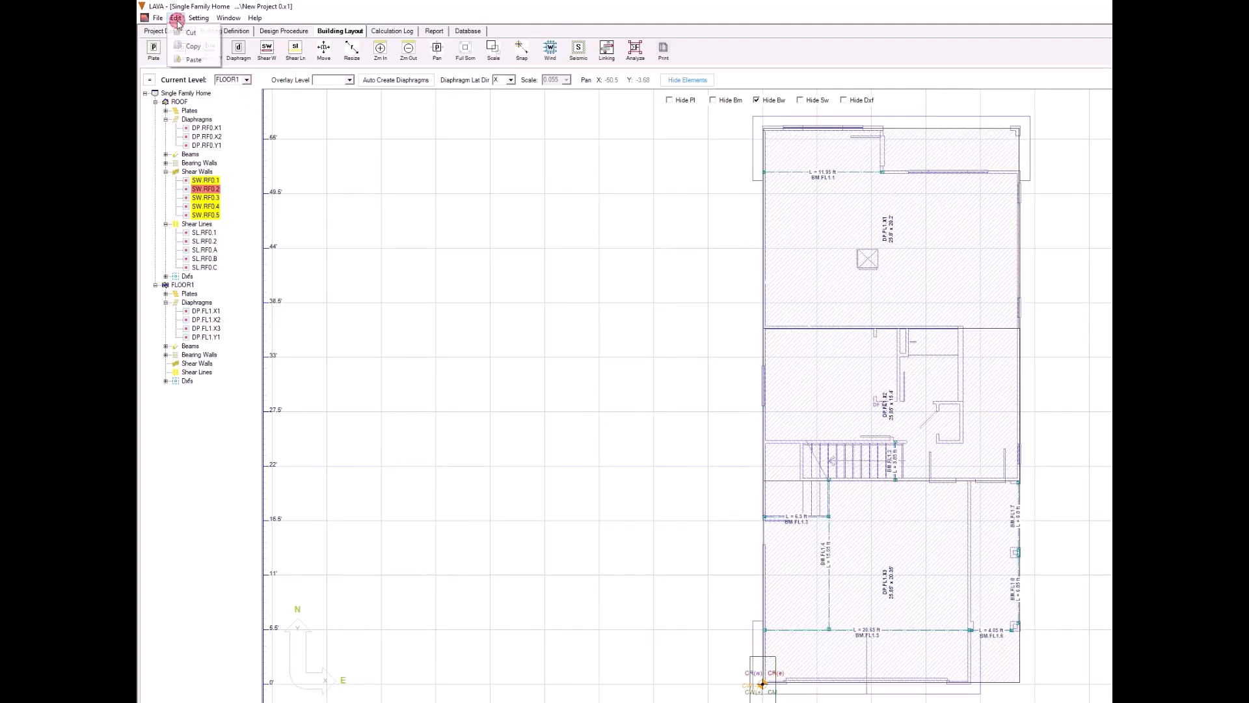
click(194, 60)
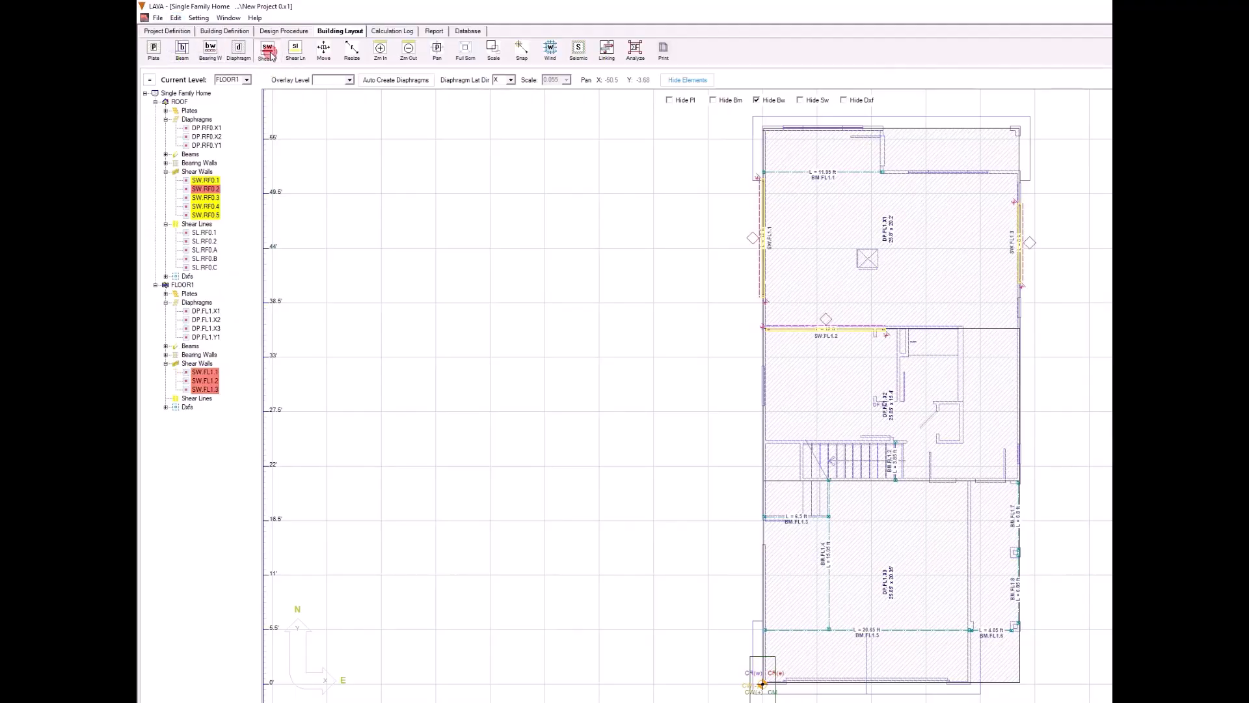
Step: Draw a shear wall along the interior wall just south of the stairs on FLOOR1 and set its length to 8 ft
click(268, 52)
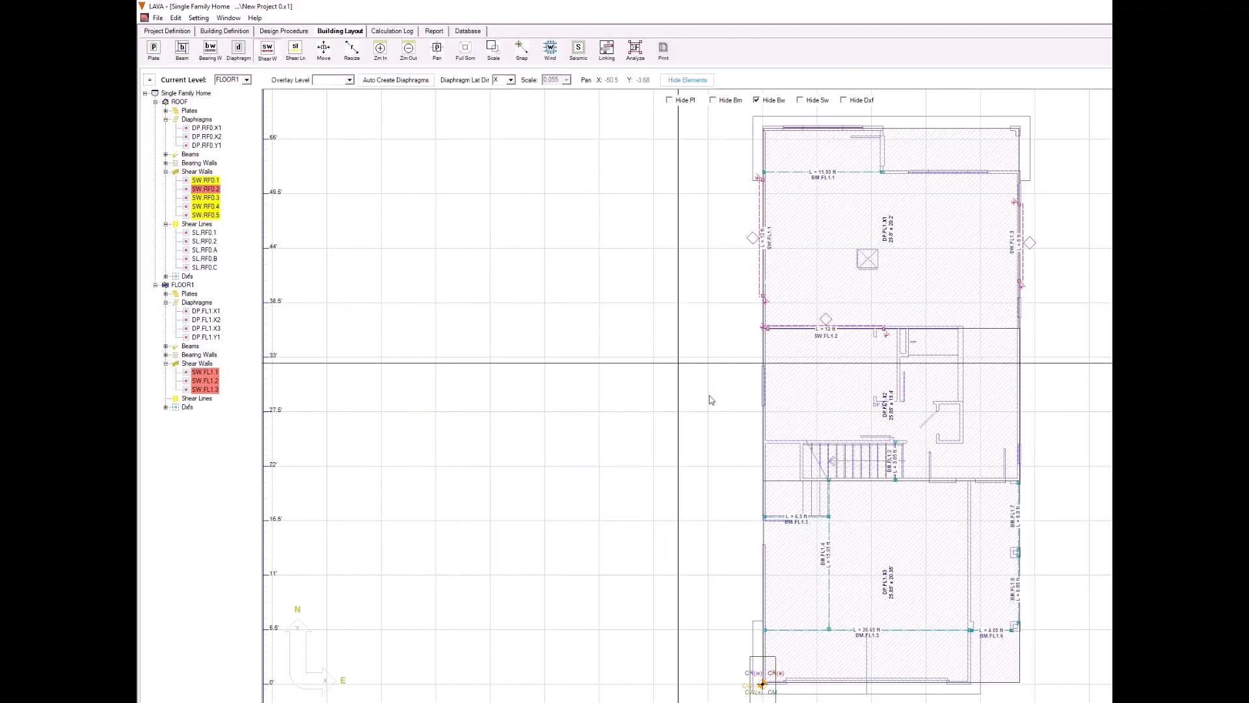
click(829, 480)
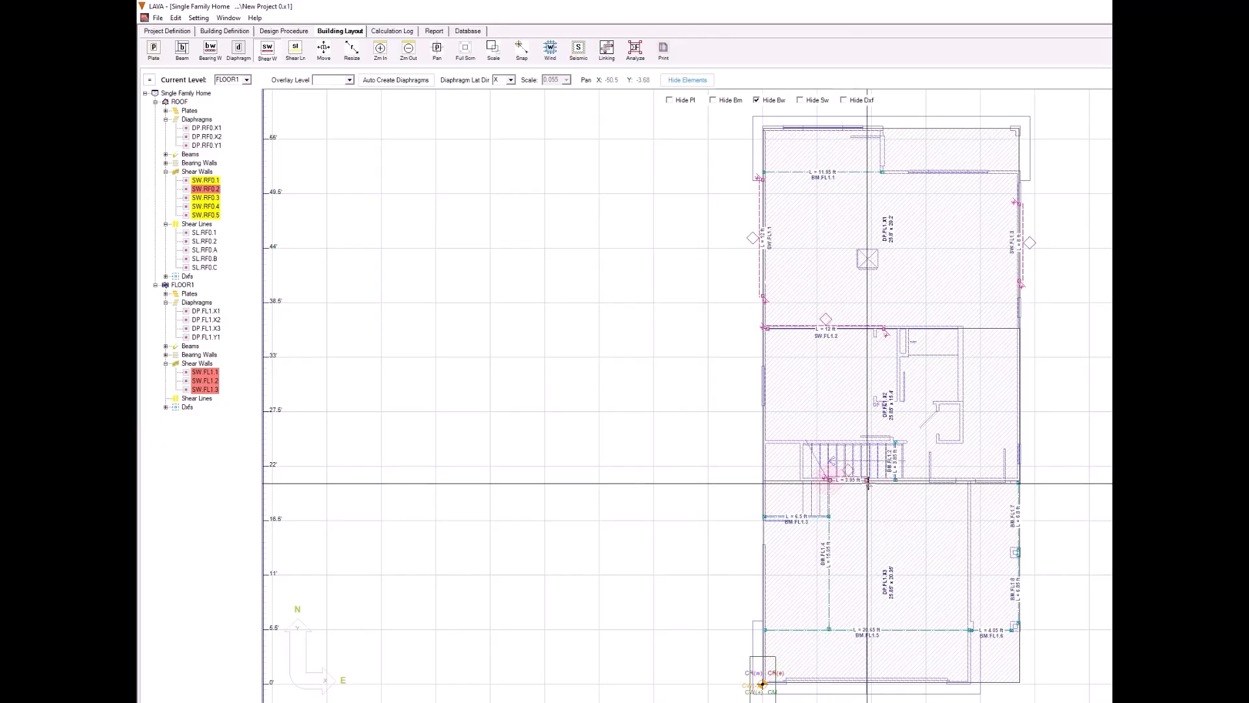
click(900, 480)
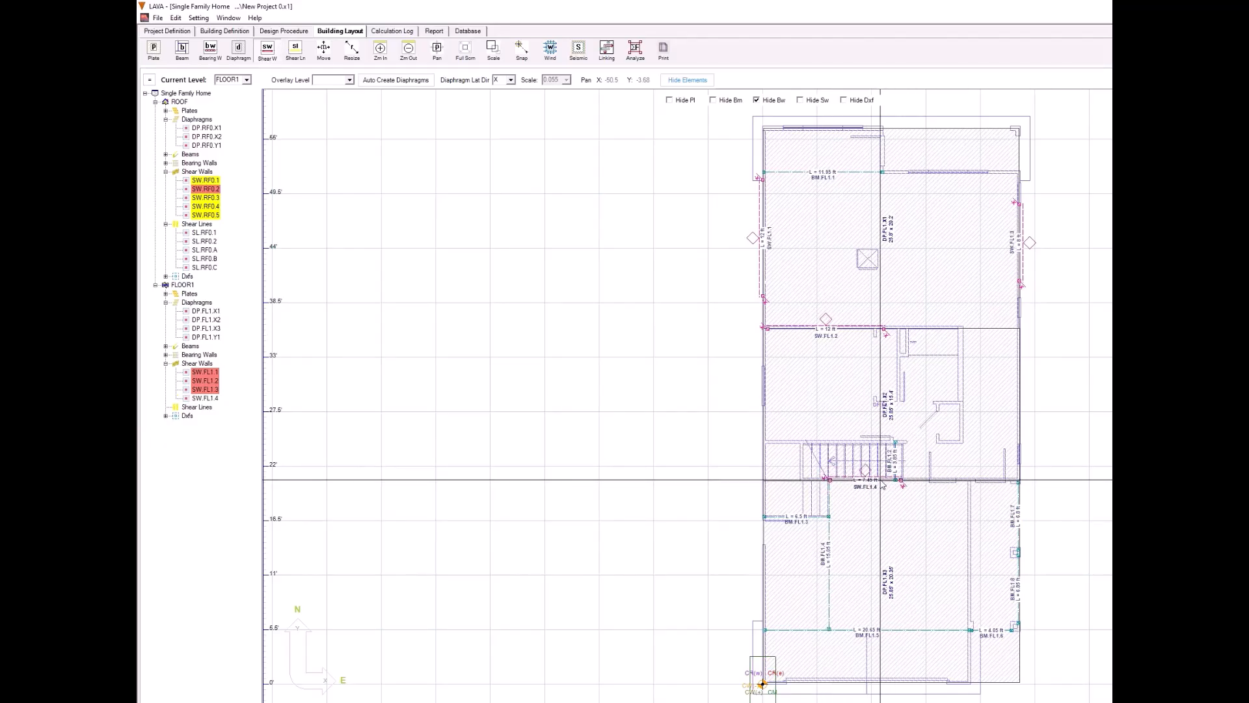
double_click(882, 485)
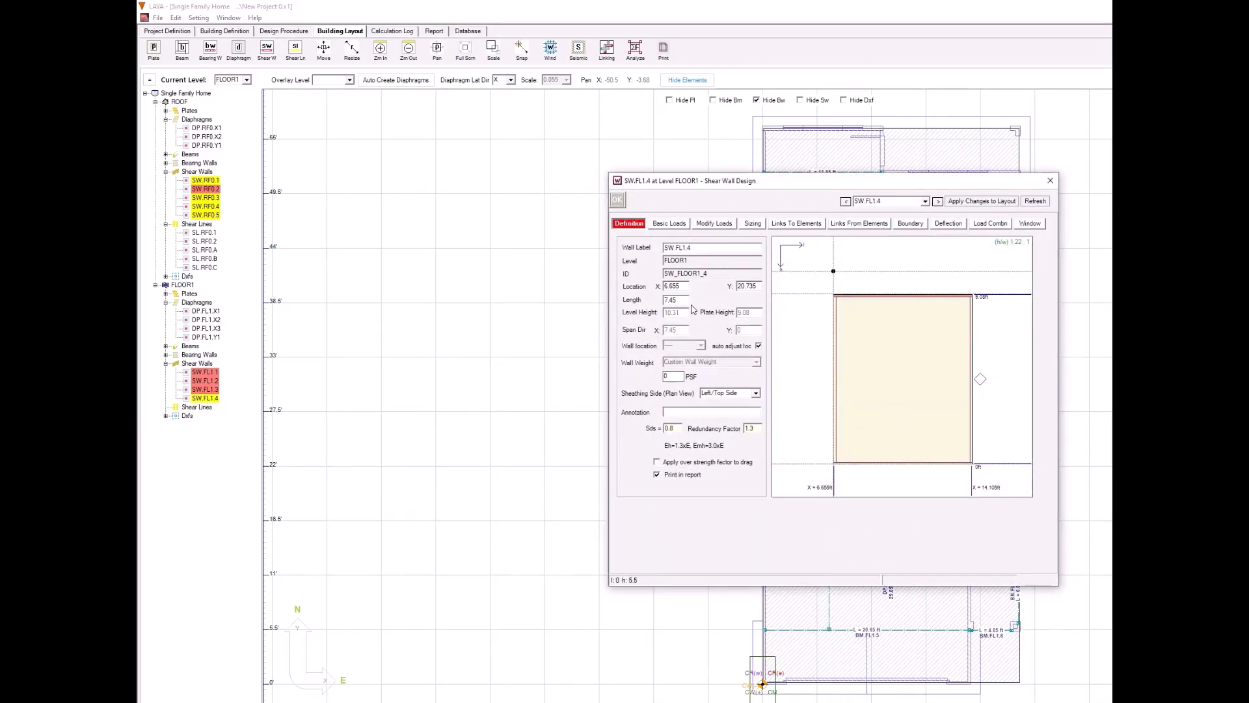
text(8)
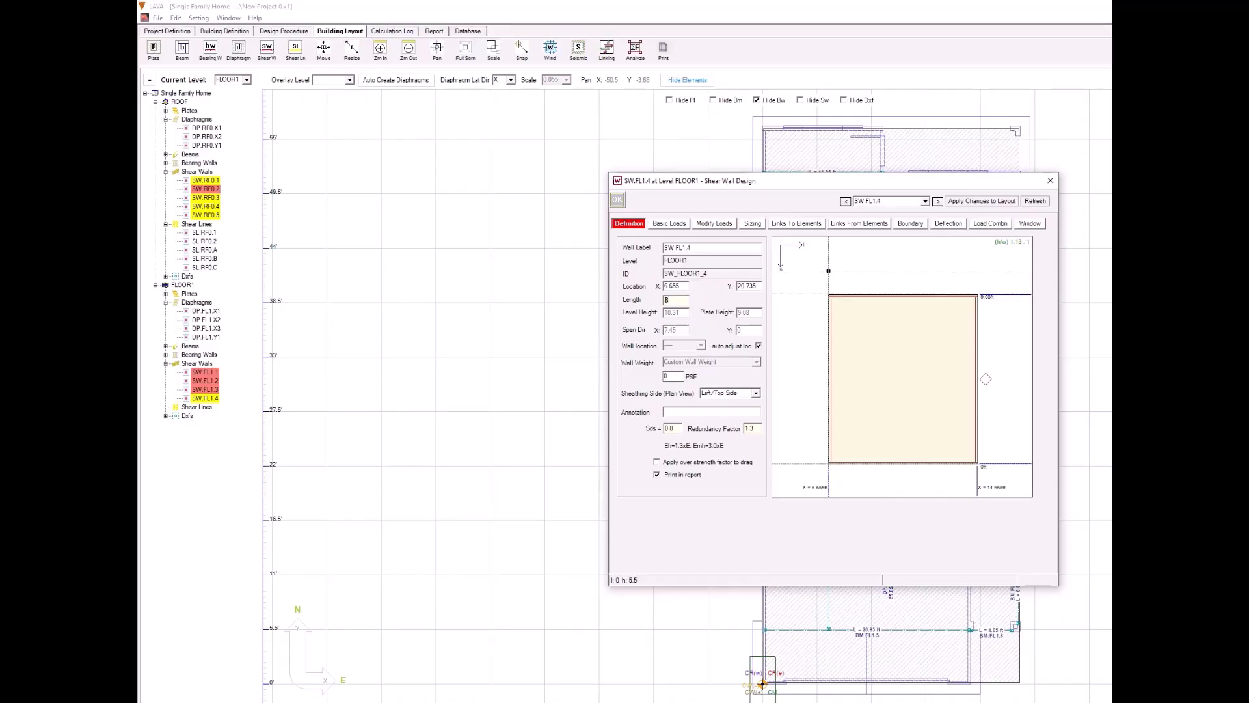
click(617, 200)
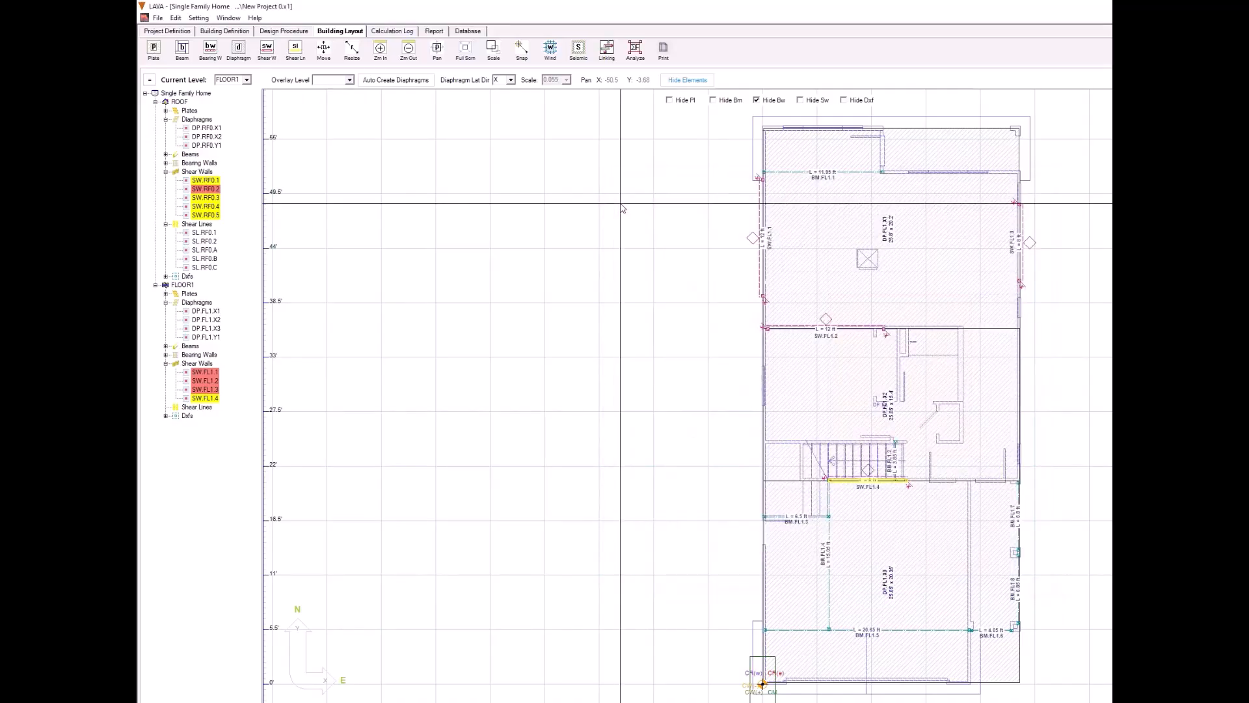
Step: Draw a short X-direction shear wall at the northwest corner of FLOOR1 and set its length to 2 ft
click(268, 60)
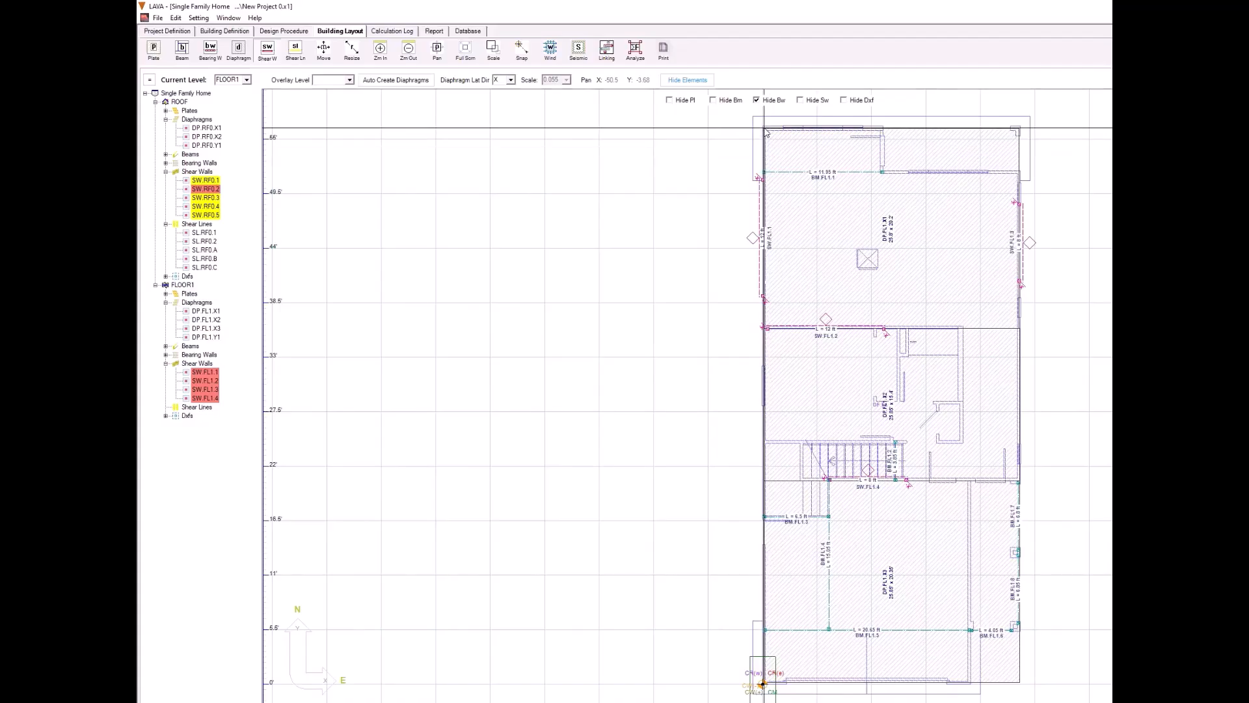
drag(764, 129, 779, 128)
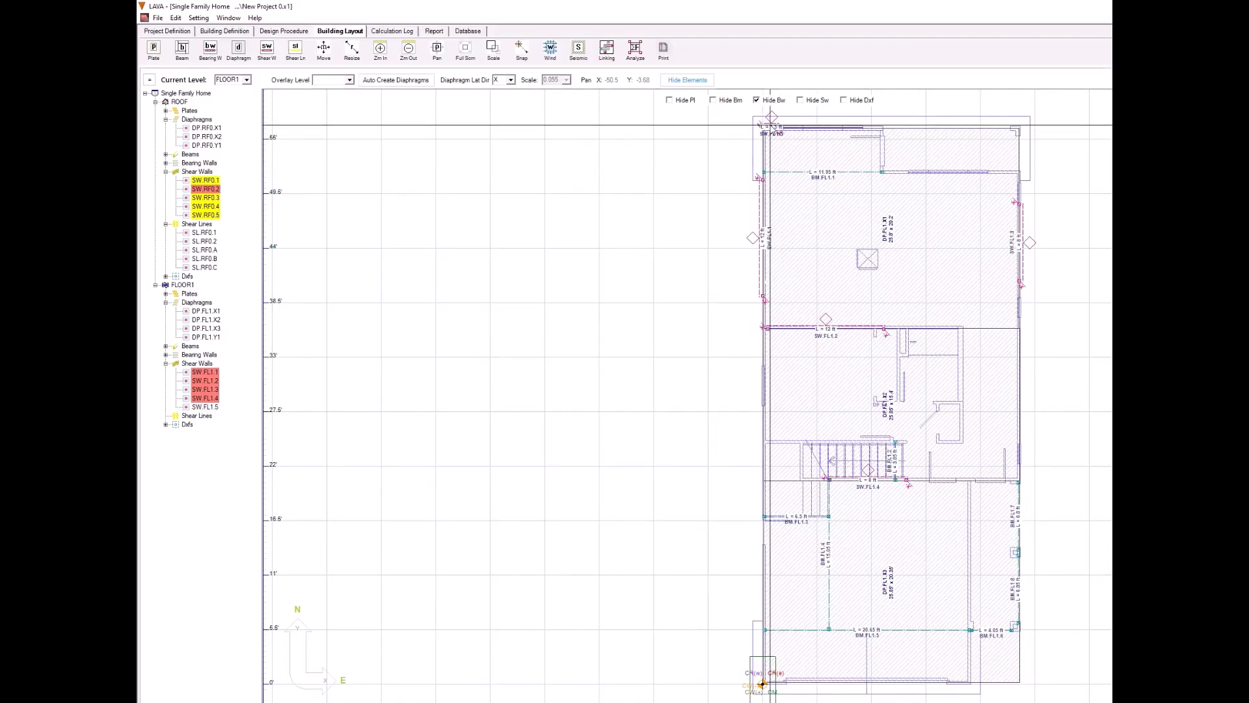
click(770, 126)
double_click(770, 126)
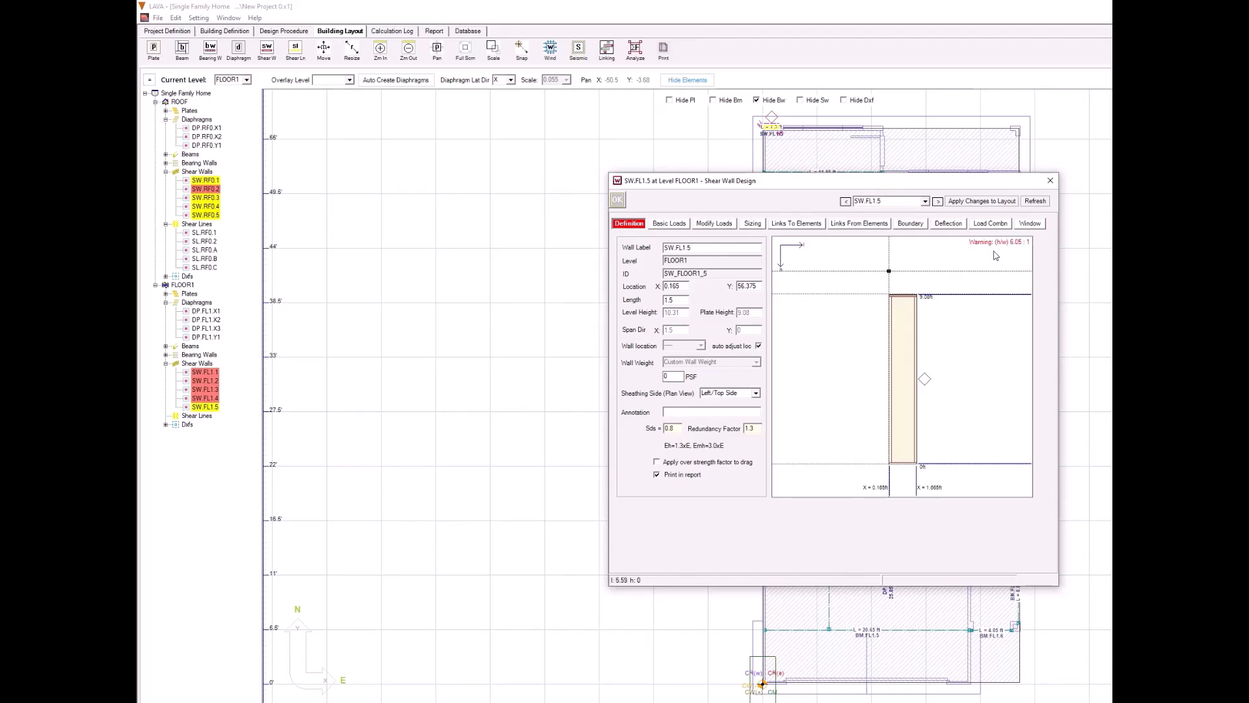
double_click(675, 299)
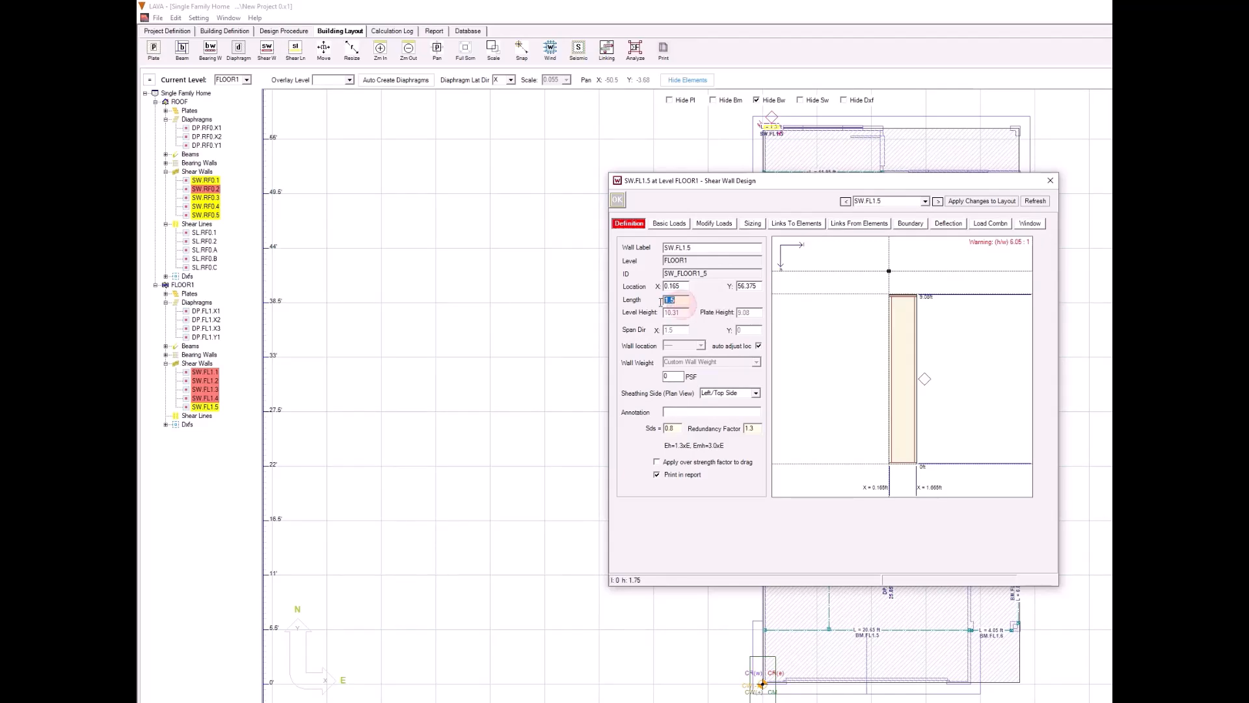
text(2)
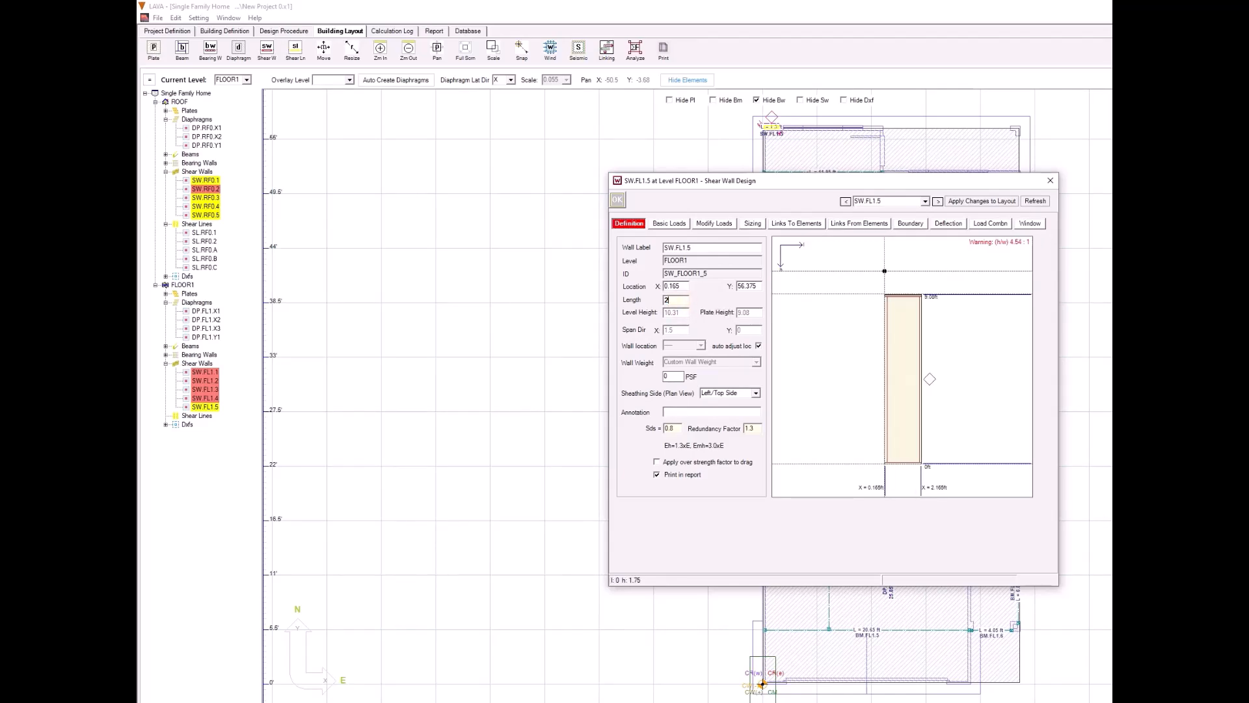
Step: Size the northwest corner shear wall as a Simp Wood Strong type, choose its special wall width and accept the design
click(752, 224)
click(723, 283)
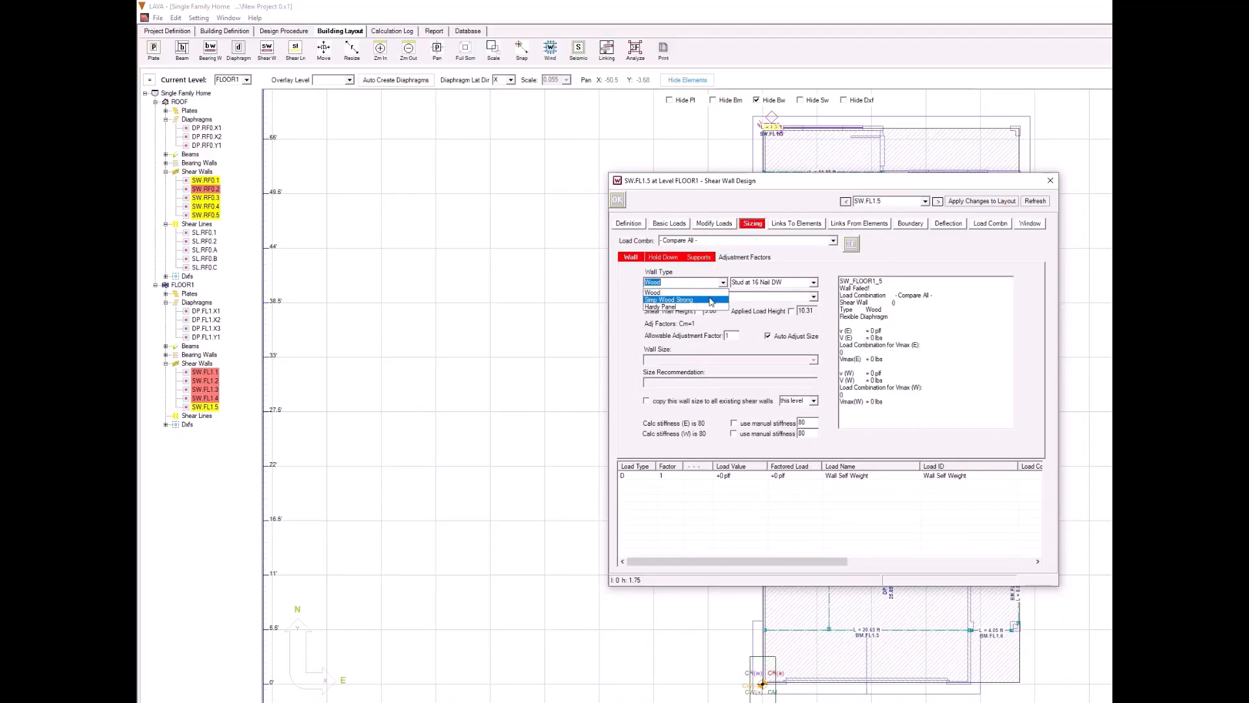
click(711, 301)
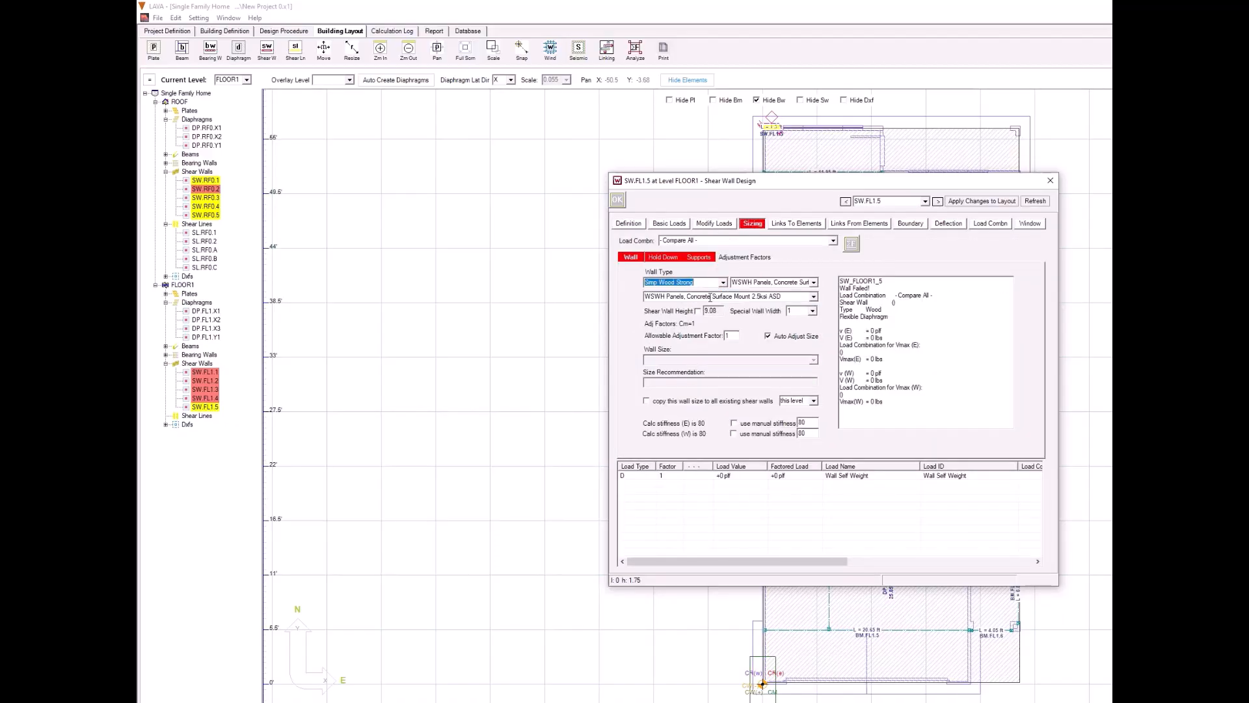
click(812, 311)
click(798, 335)
click(617, 201)
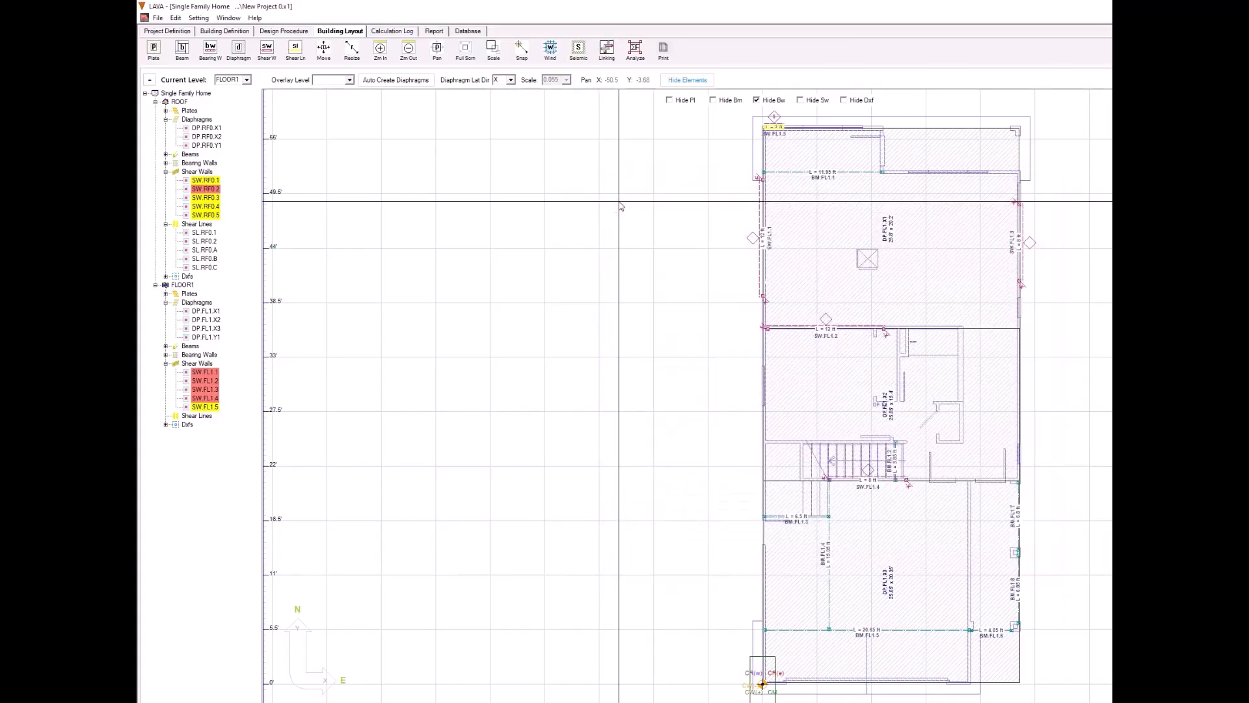
Step: Copy the northwest corner shear wall and paste it at the southwest corner of FLOOR1
right_click(779, 132)
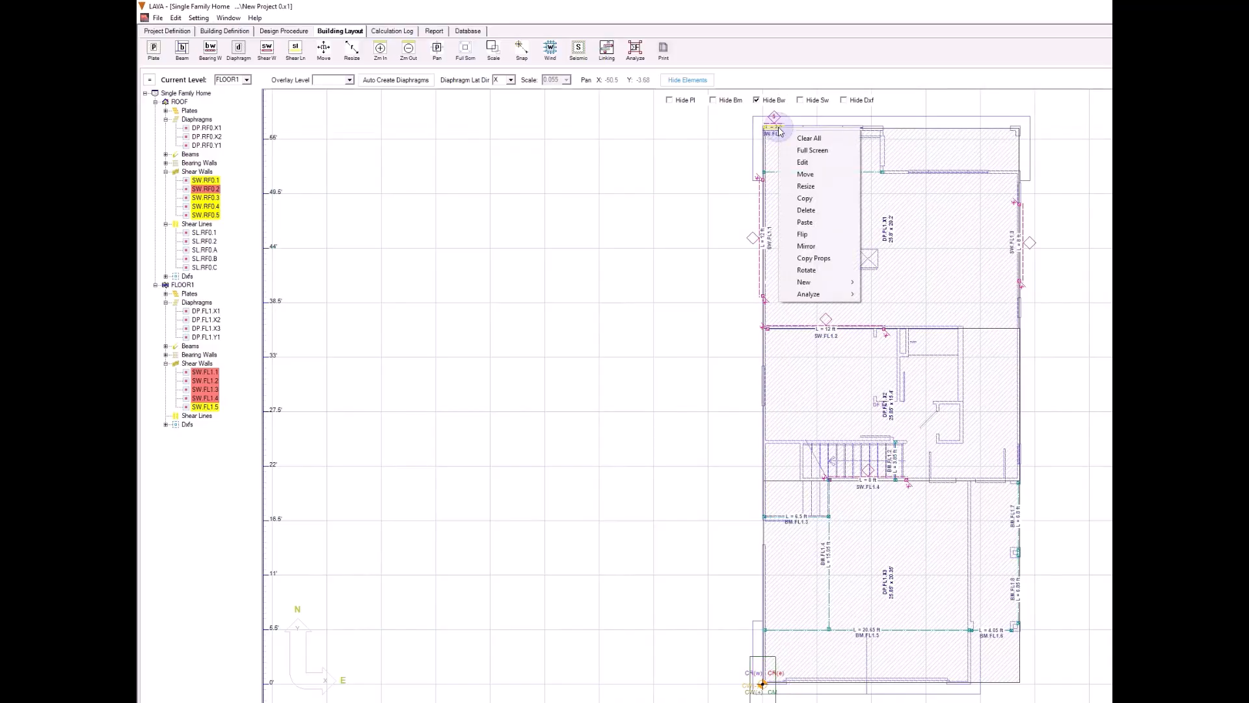
click(806, 198)
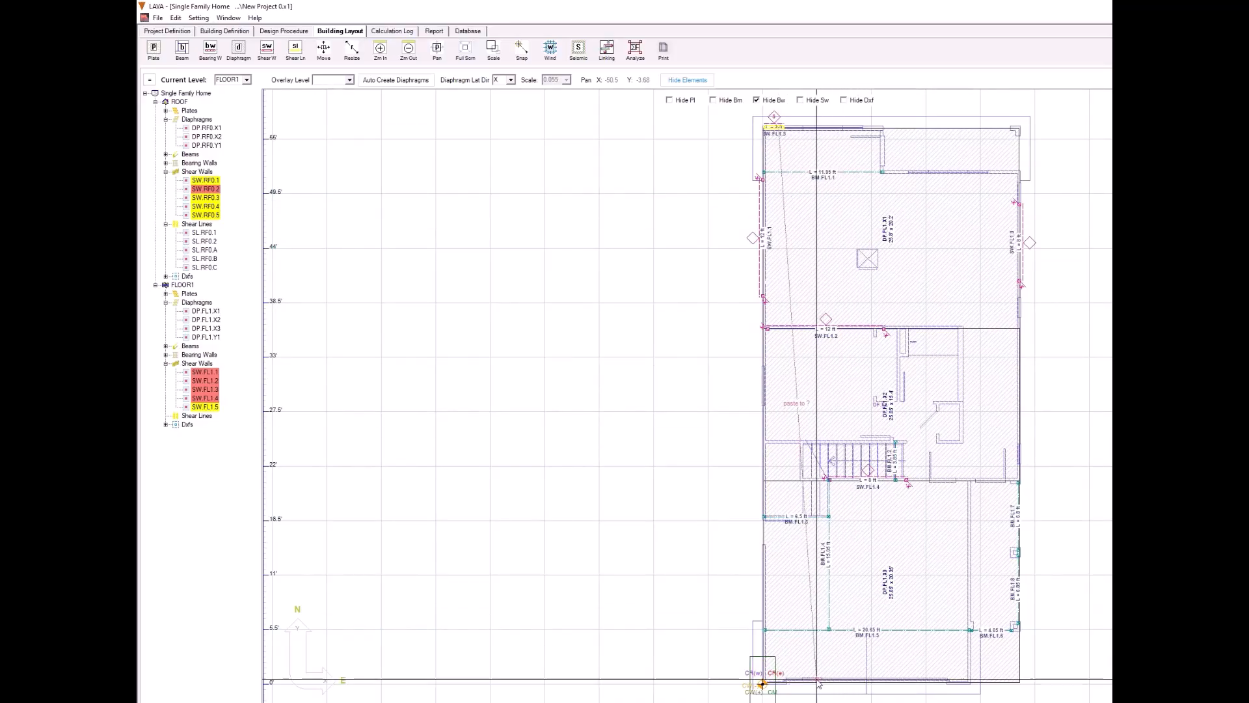
right_click(782, 682)
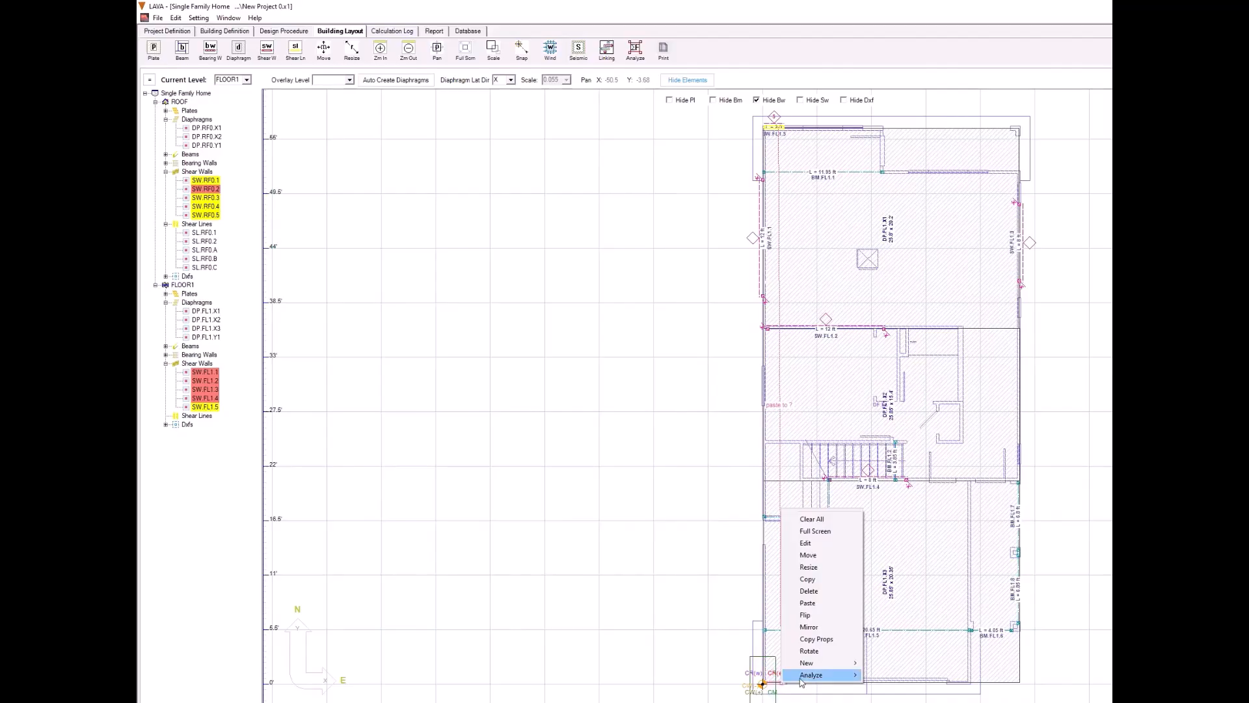
click(807, 602)
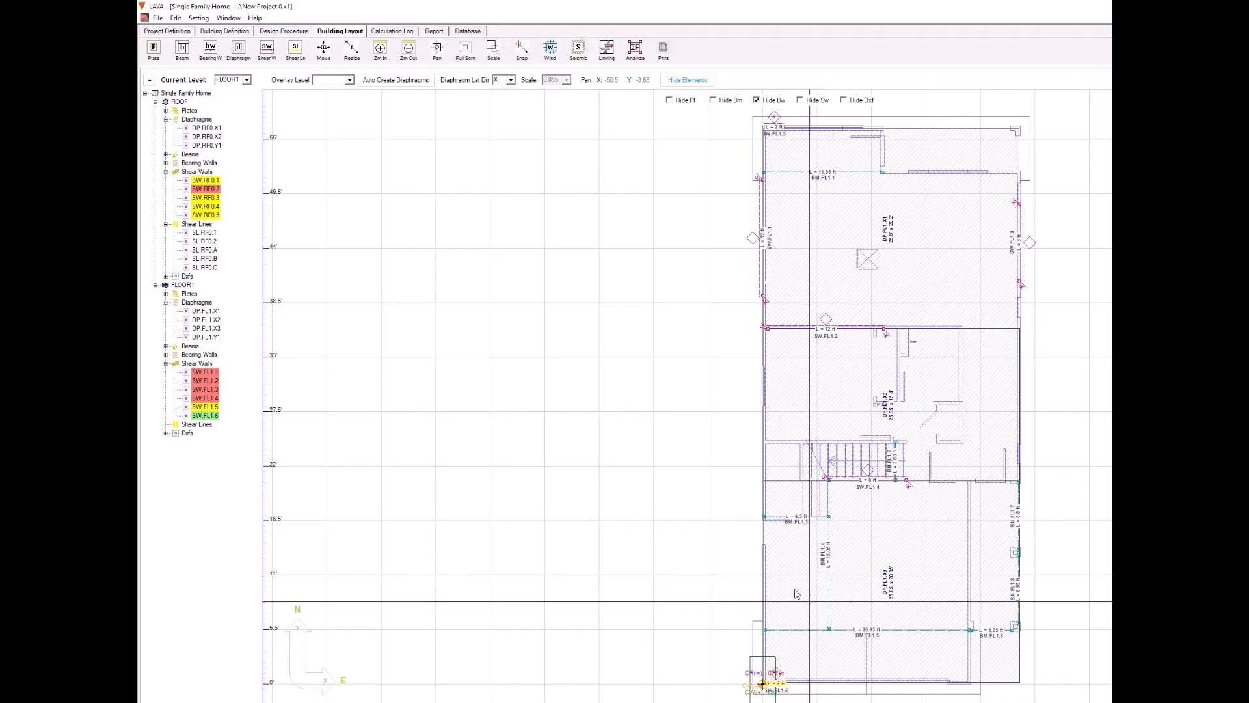
Step: Draw east-west shear lines through the north, two interior and south shear walls on FLOOR1, plus north-south lines along the west and east walls
click(299, 58)
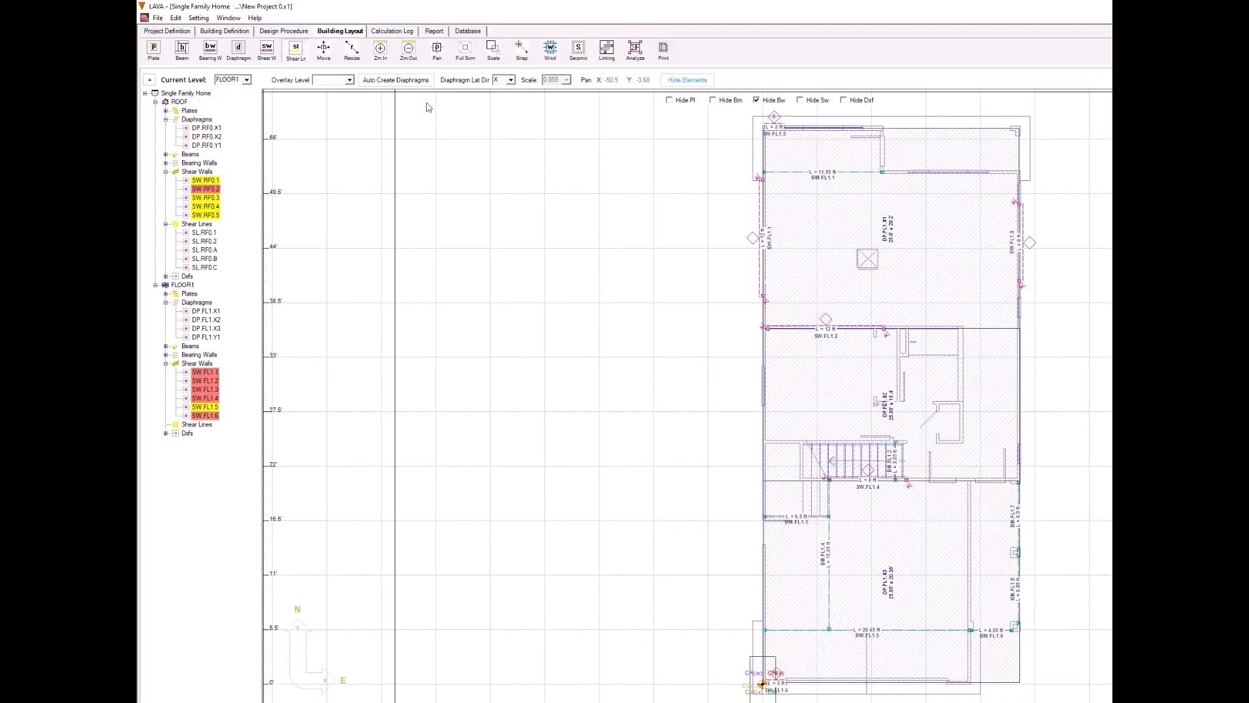
drag(757, 119, 1031, 140)
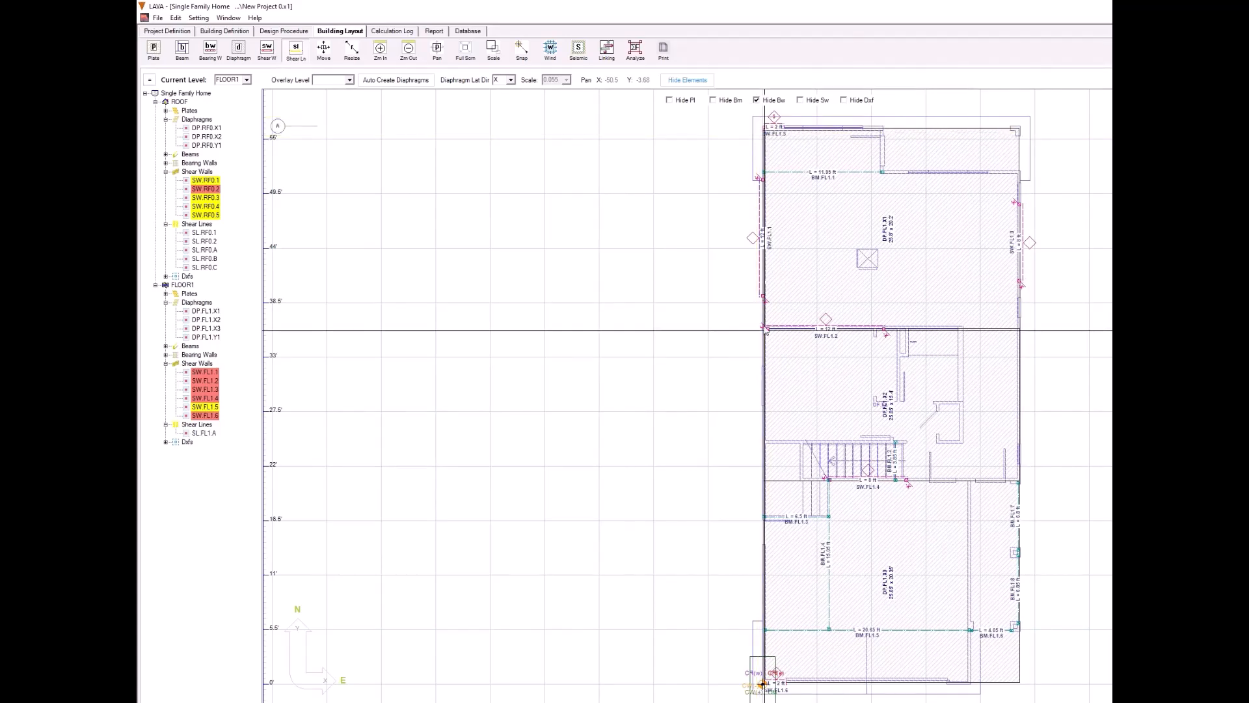
drag(757, 319, 1030, 339)
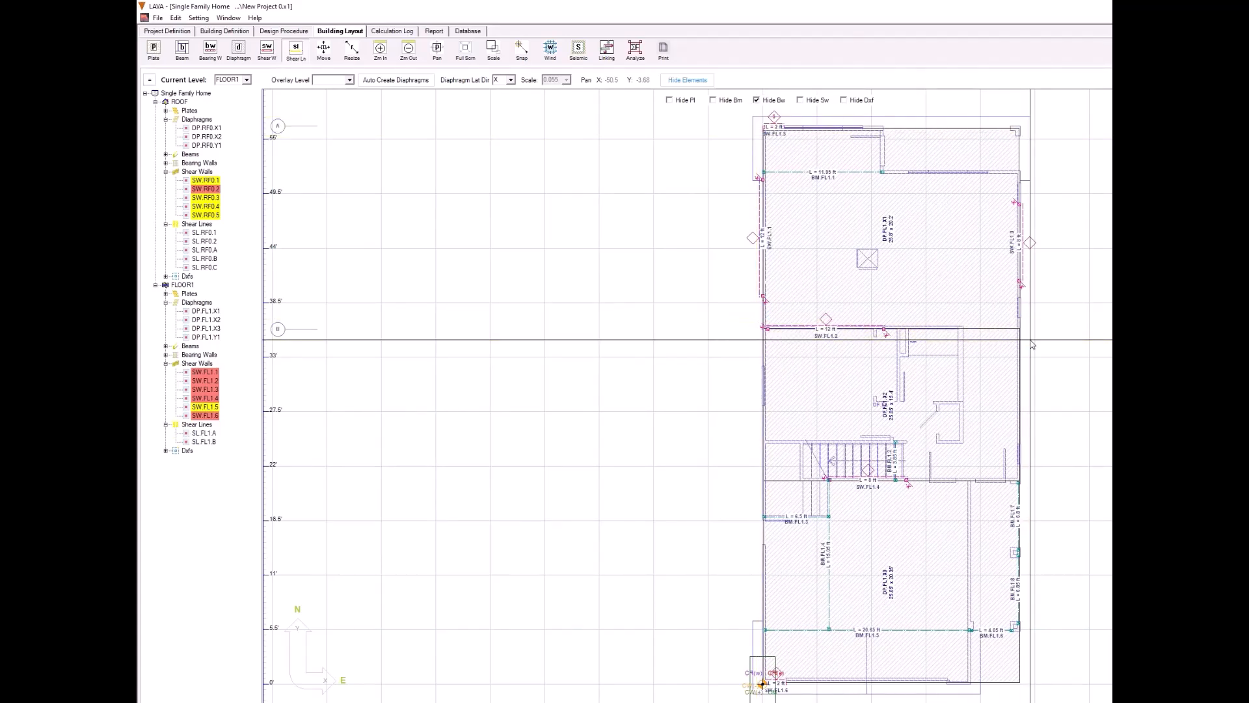
drag(753, 471, 1030, 496)
drag(753, 665, 1030, 681)
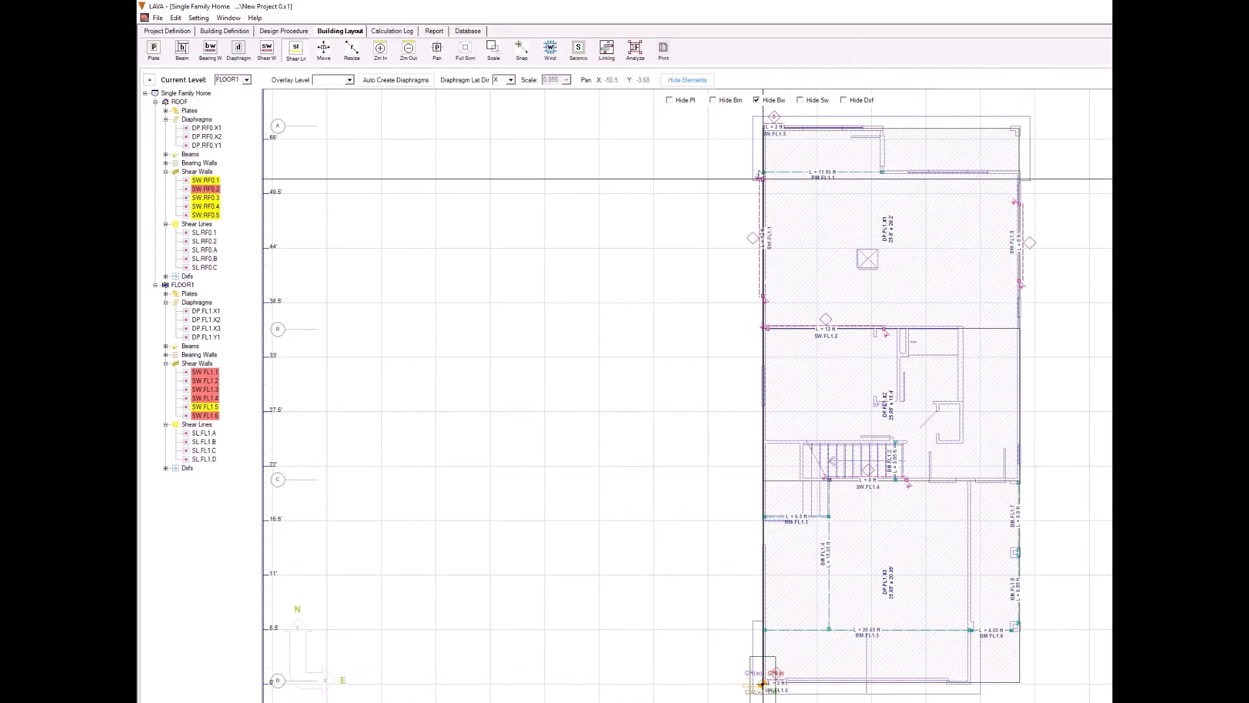
drag(751, 120, 764, 684)
drag(1014, 119, 1039, 695)
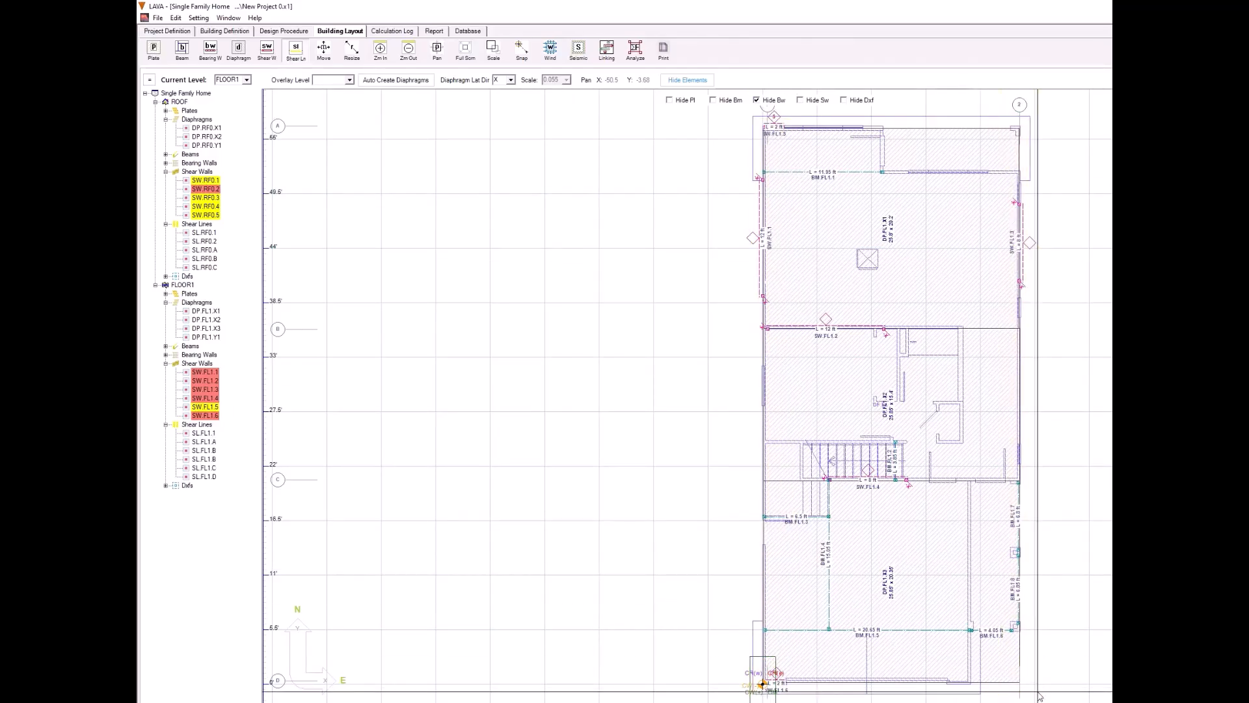